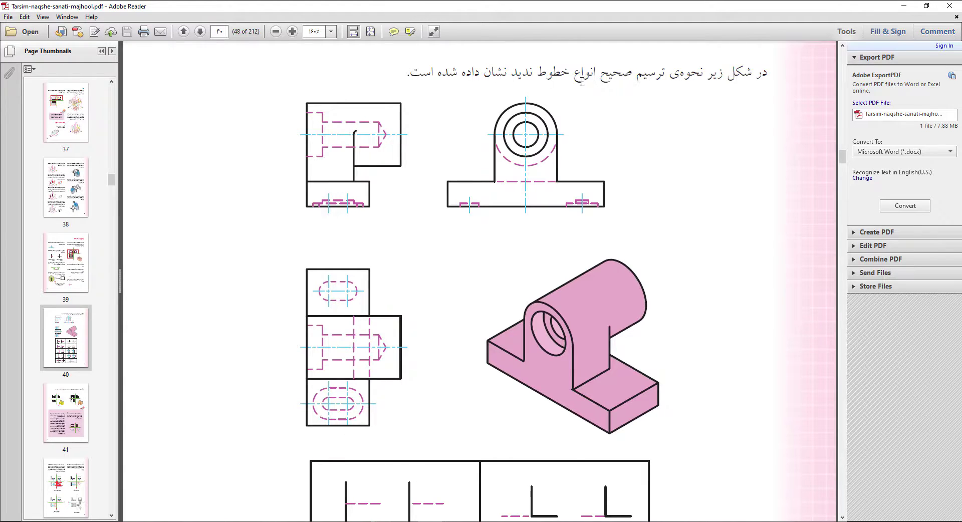
Switch to SOLIDWORKS, start an extrusion on the Top Plane, and sketch a center rectangle at the origin, about 161 by 55 mm
{"action": "left_click_drag", "start_coordinate": [766, 74], "coordinate": [416, 81]}
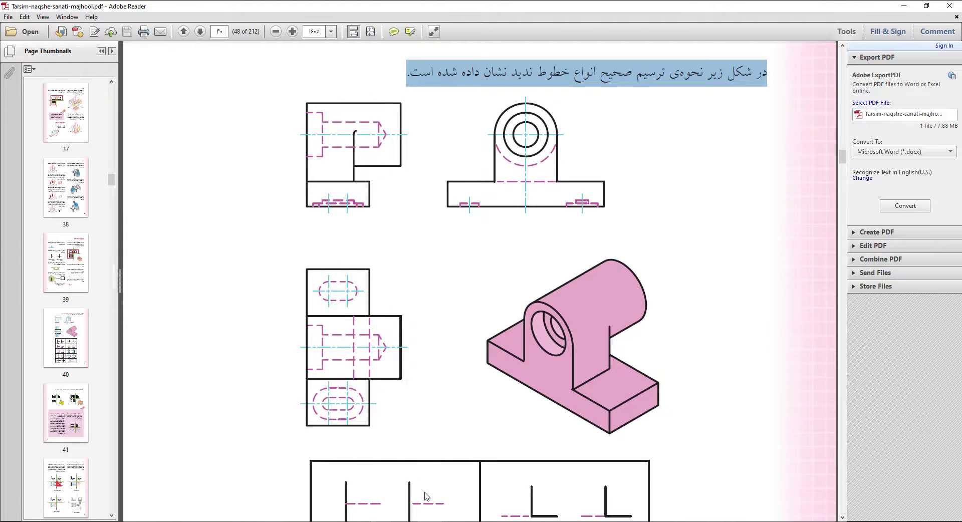
{"action": "key", "text": "alt+Tab"}
{"action": "left_click", "coordinate": [18, 33]}
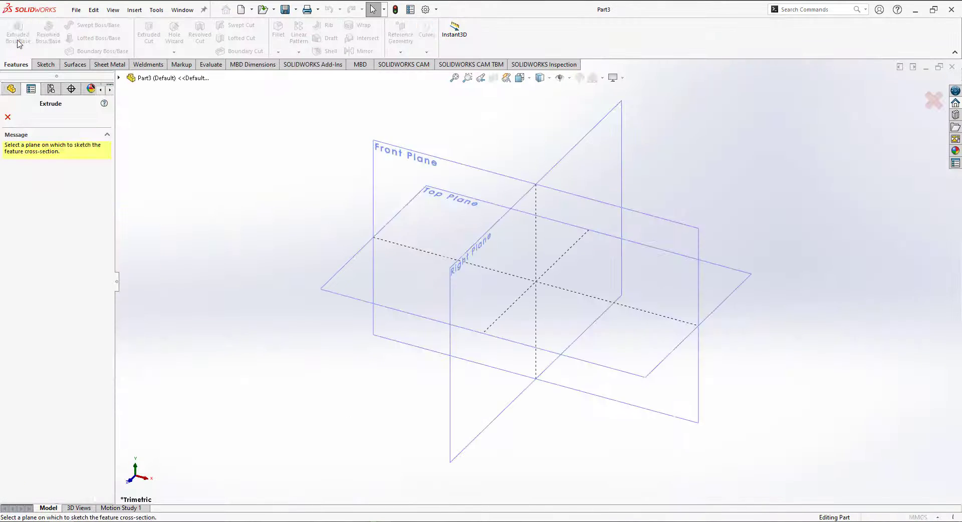
{"action": "left_click", "coordinate": [368, 281]}
{"action": "left_click", "coordinate": [65, 37]}
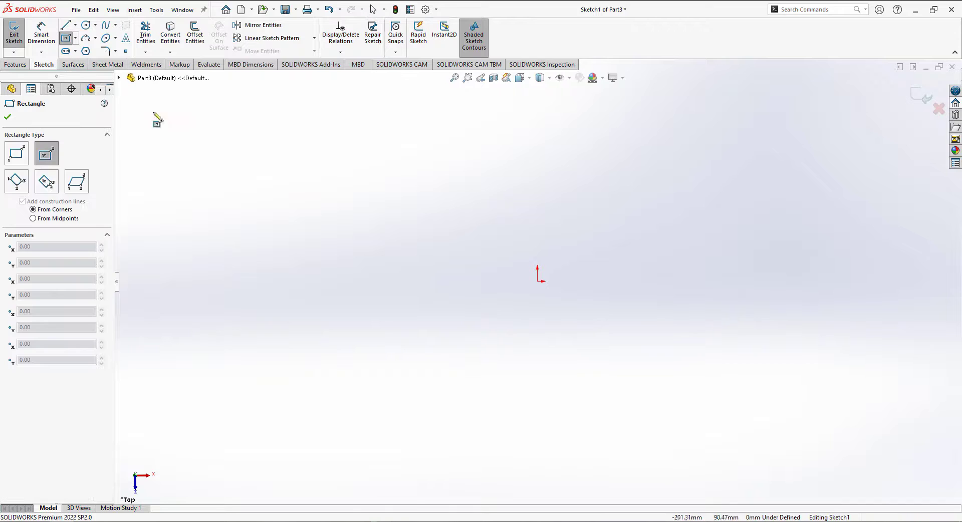
{"action": "left_click", "coordinate": [538, 281]}
{"action": "left_click", "coordinate": [382, 230]}
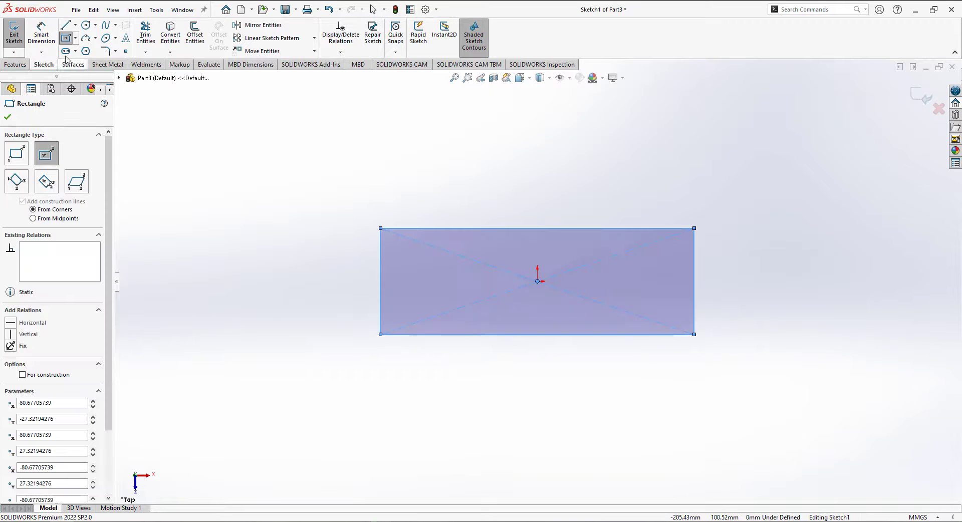
Dimension the center rectangle to 100 mm long and 40 mm wide
{"action": "right_click_drag", "start_coordinate": [381, 229], "coordinate": [312, 167]}
{"action": "left_click", "coordinate": [535, 230]}
{"action": "left_click", "coordinate": [535, 209]}
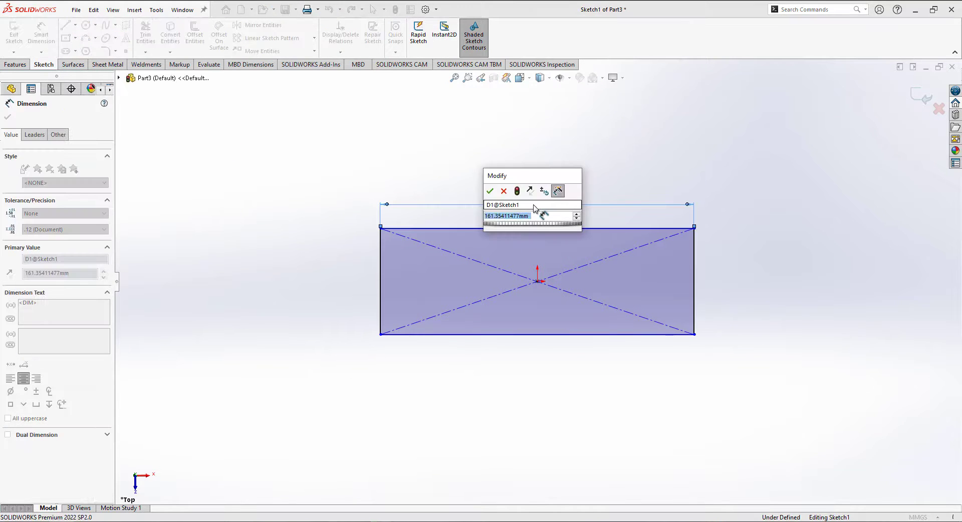
{"action": "type", "text": "100"}
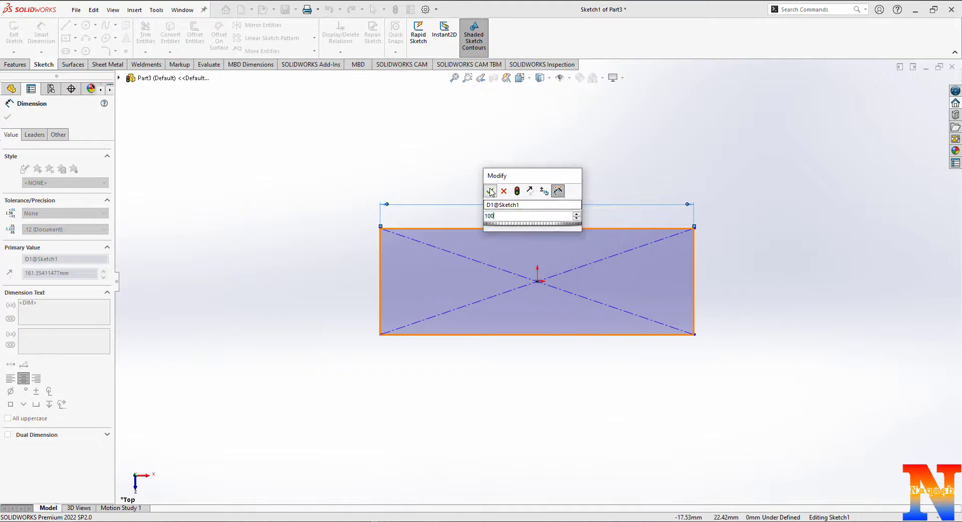
{"action": "key", "text": "Return"}
{"action": "left_click", "coordinate": [387, 272]}
{"action": "left_click", "coordinate": [325, 280]}
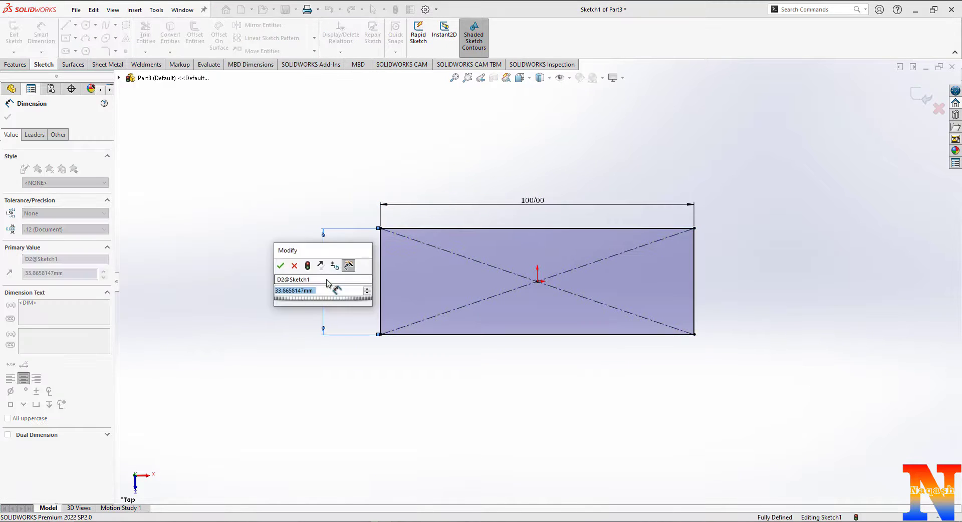
{"action": "type", "text": "40"}
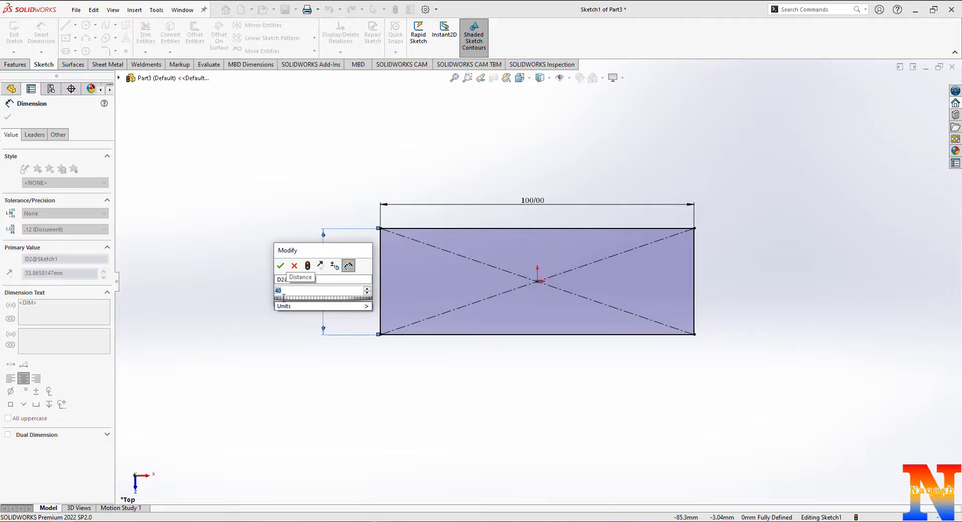
{"action": "left_click", "coordinate": [280, 266]}
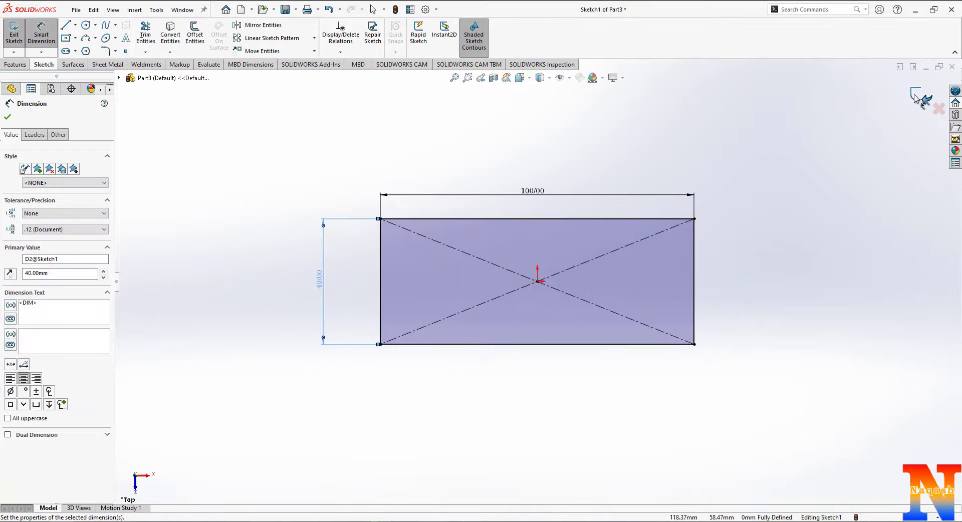
Finish the sketch and extrude the rectangle 15 mm upward as the base block
{"action": "left_click", "coordinate": [915, 95]}
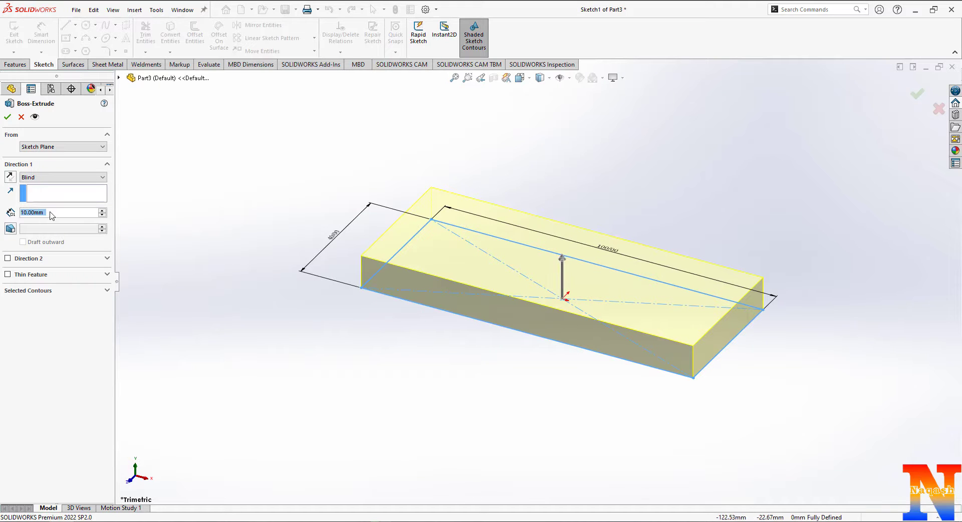
{"action": "type", "text": "15"}
{"action": "key", "text": "Return"}
{"action": "left_click", "coordinate": [7, 118]}
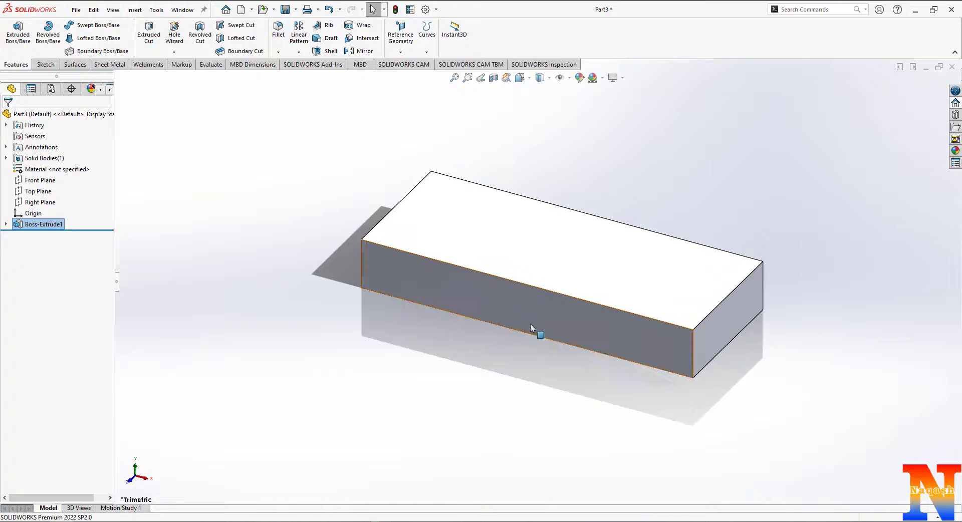
Open a sketch on the base's upper face and draw a corner rectangle from its front edge, about 49 by 27 mm
{"action": "left_click", "coordinate": [500, 258]}
{"action": "left_click", "coordinate": [542, 228]}
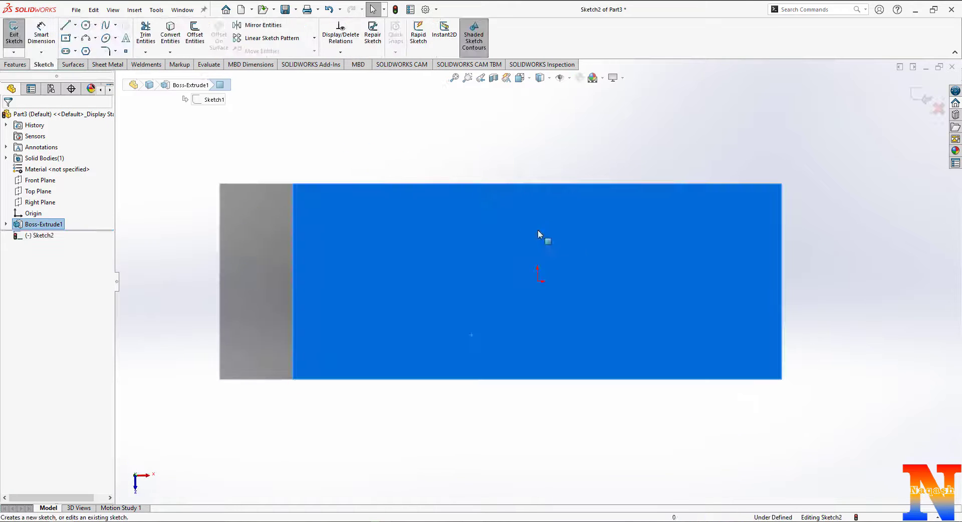
{"action": "left_click", "coordinate": [74, 38]}
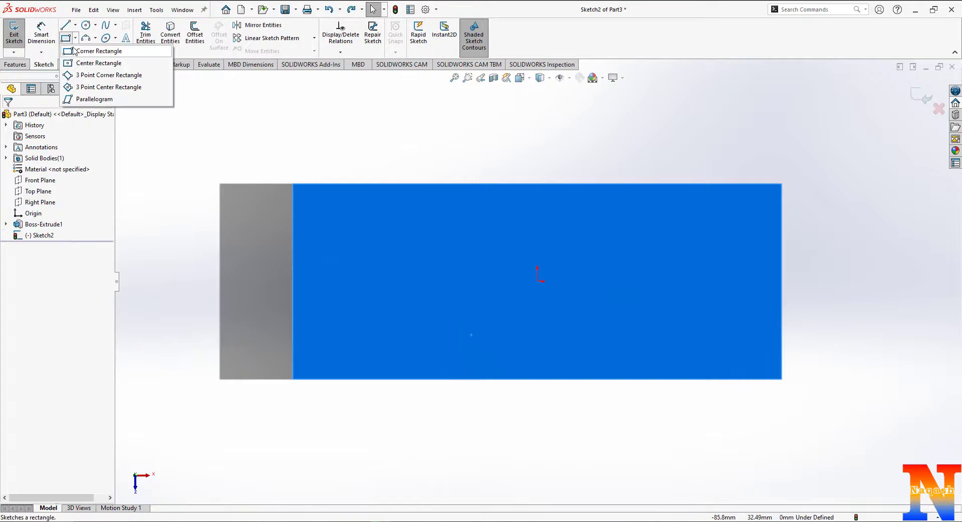
{"action": "left_click", "coordinate": [105, 50]}
{"action": "left_click", "coordinate": [420, 378]}
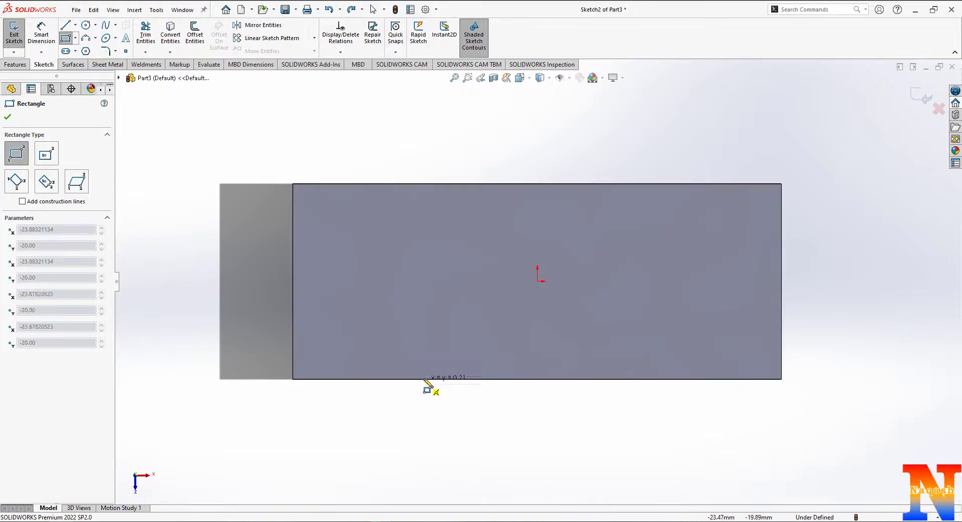
{"action": "left_click", "coordinate": [660, 248]}
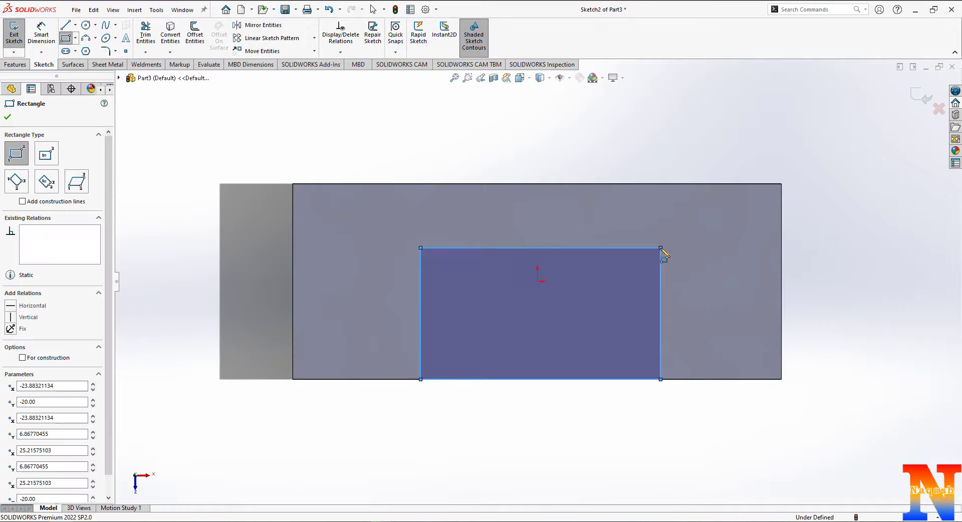
Dimension the new rectangle's width to 40 mm and its distance from the base's right end to 30 mm
{"action": "left_click", "coordinate": [41, 34]}
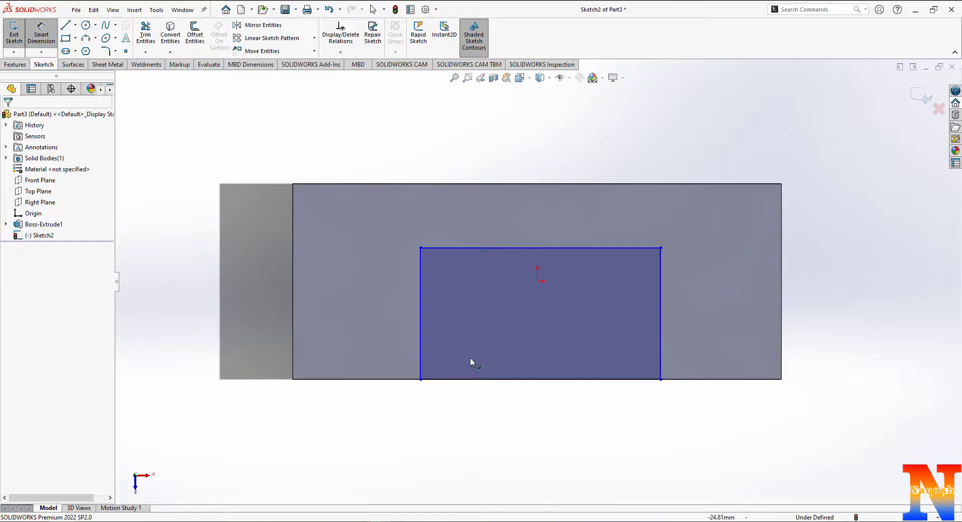
{"action": "left_click", "coordinate": [557, 379]}
{"action": "left_click", "coordinate": [552, 410]}
{"action": "key", "text": "Return"}
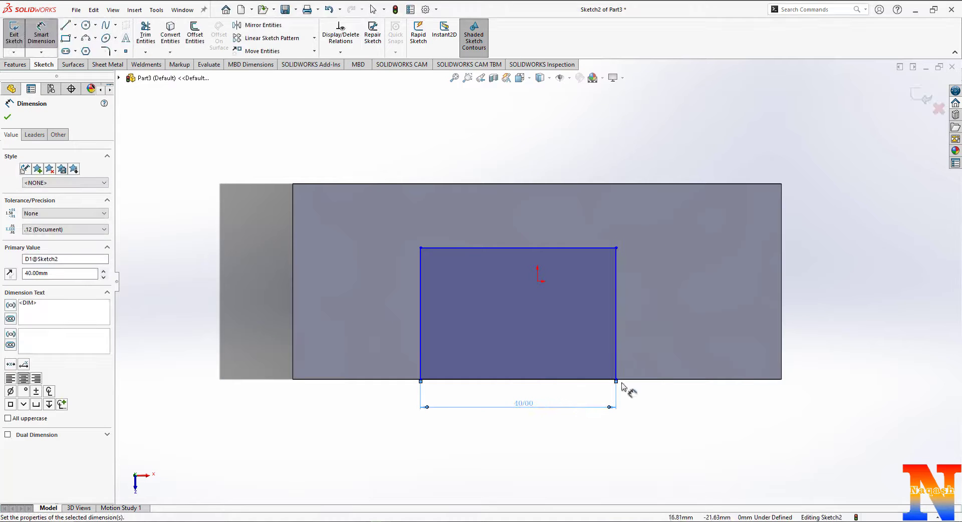
{"action": "left_click", "coordinate": [616, 373]}
{"action": "left_click", "coordinate": [781, 357]}
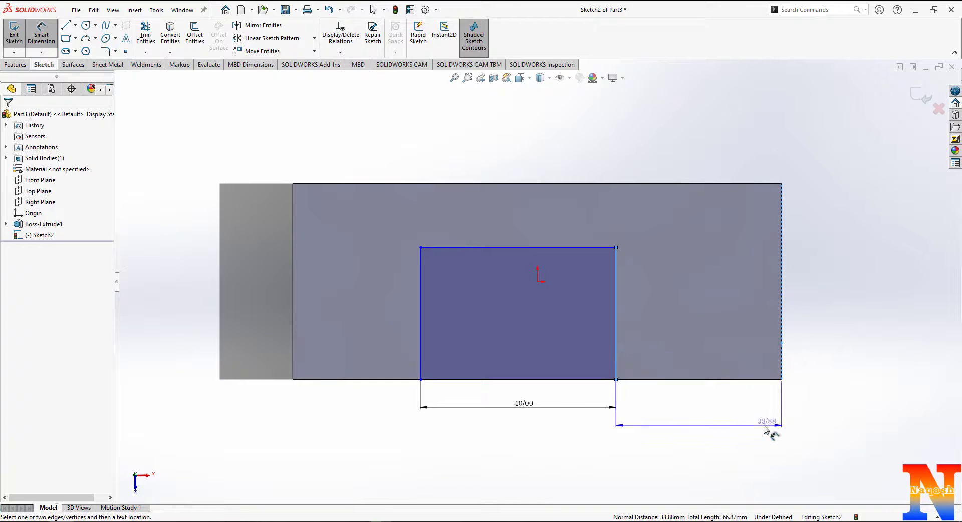
{"action": "left_click", "coordinate": [720, 440]}
{"action": "type", "text": "30"}
{"action": "key", "text": "Return"}
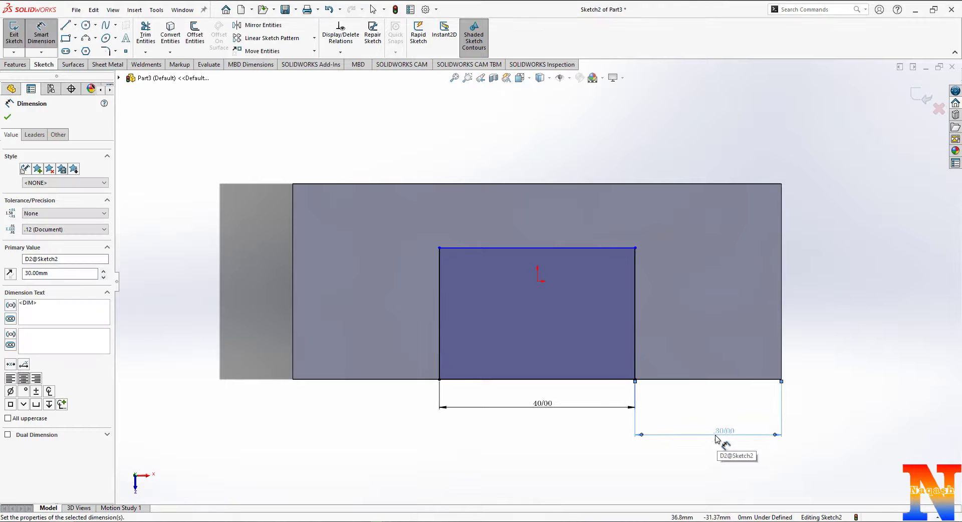
{"action": "left_click", "coordinate": [691, 451]}
Extrude the rectangle on the base 30 mm upward as a merged upright block
{"action": "middle_click_drag", "start_coordinate": [691, 451], "coordinate": [599, 285]}
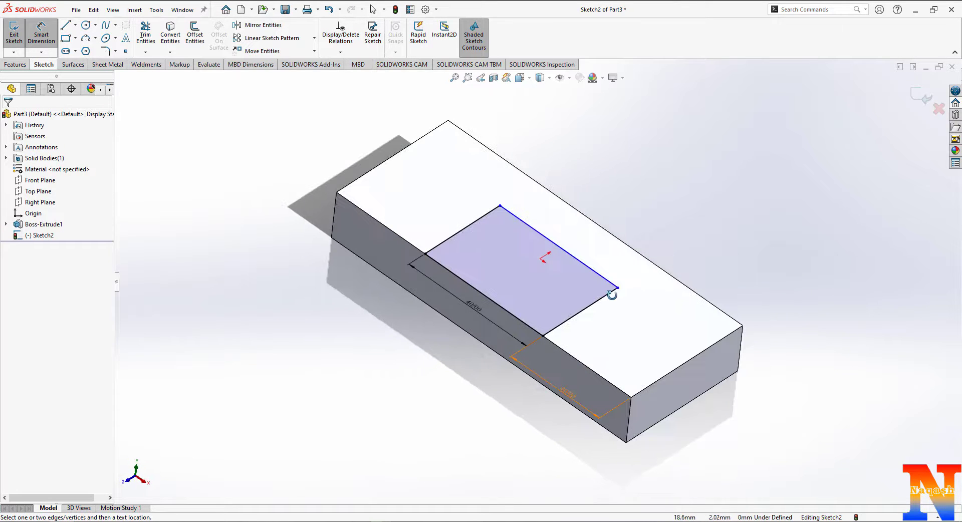
{"action": "left_click", "coordinate": [22, 65]}
{"action": "left_click", "coordinate": [20, 31]}
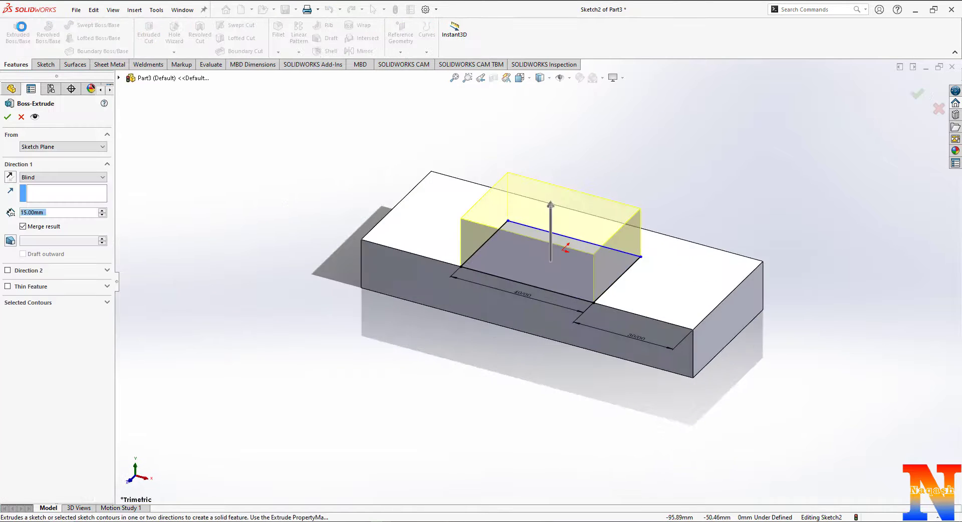
{"action": "left_click_drag", "start_coordinate": [550, 218], "coordinate": [552, 131]}
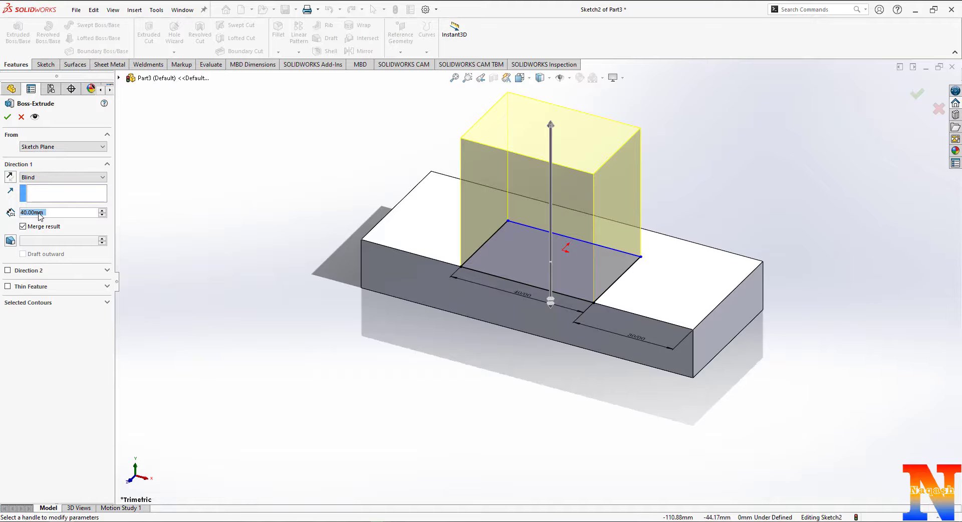
{"action": "type", "text": "30"}
{"action": "key", "text": "Return"}
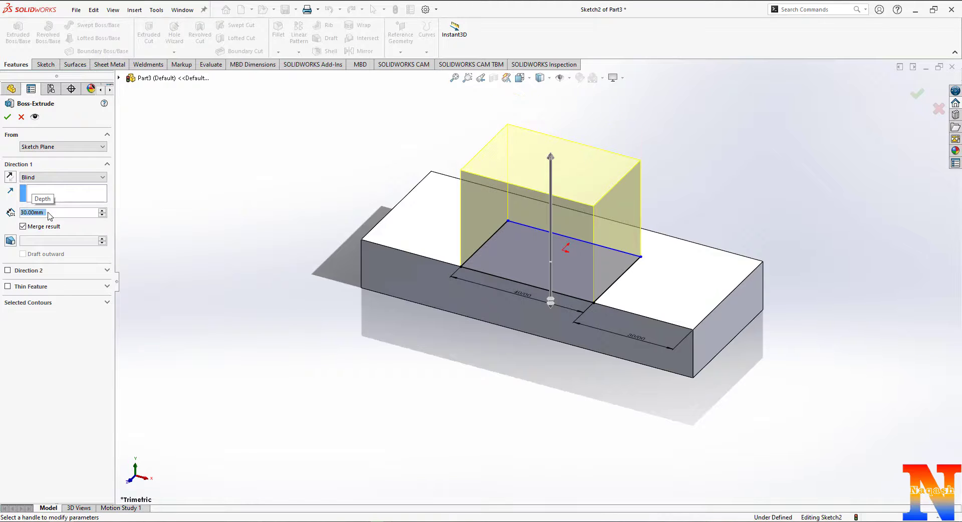
{"action": "left_click", "coordinate": [7, 117]}
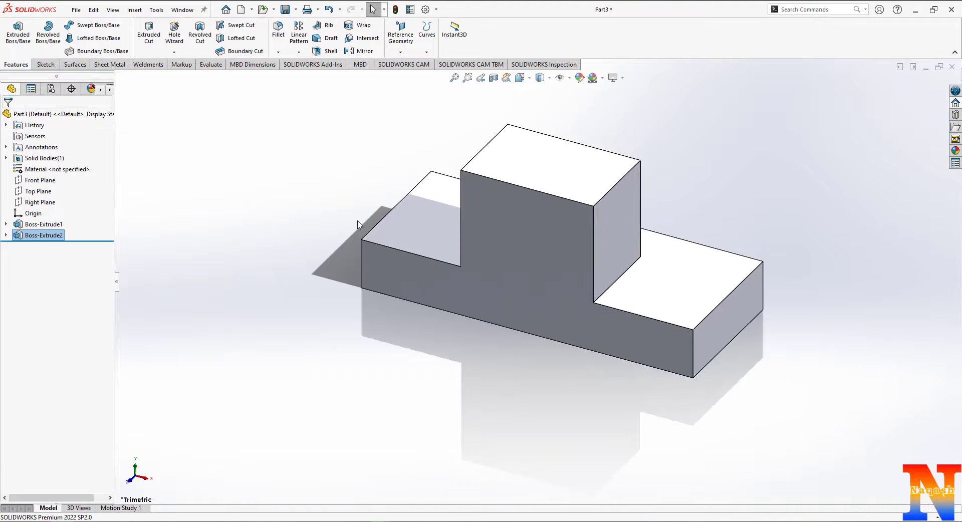
Open a sketch on the front face and draw a 20 mm radius circle centered on the midpoint of the upright's upper edge
{"action": "left_click", "coordinate": [551, 211]}
{"action": "left_click", "coordinate": [565, 166]}
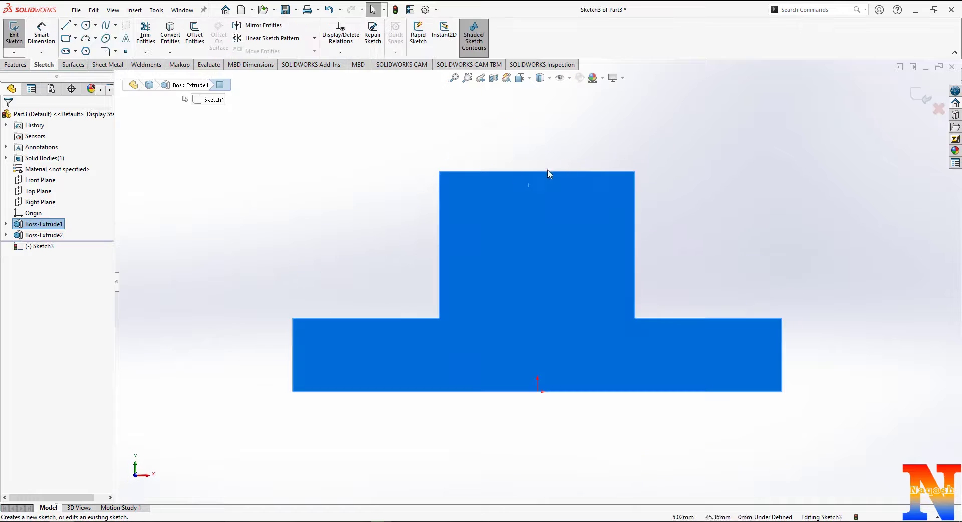
{"action": "left_click", "coordinate": [86, 25]}
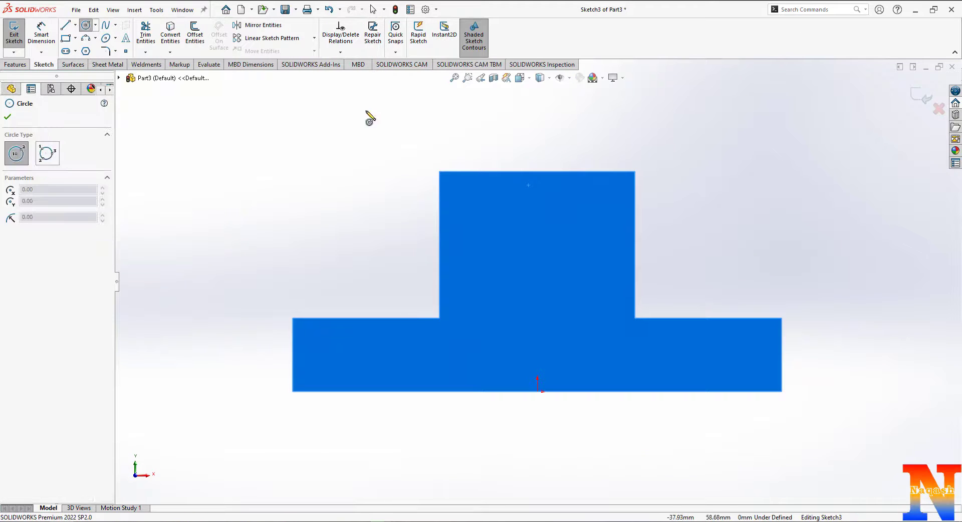
{"action": "left_click", "coordinate": [537, 171]}
{"action": "left_click", "coordinate": [440, 171]}
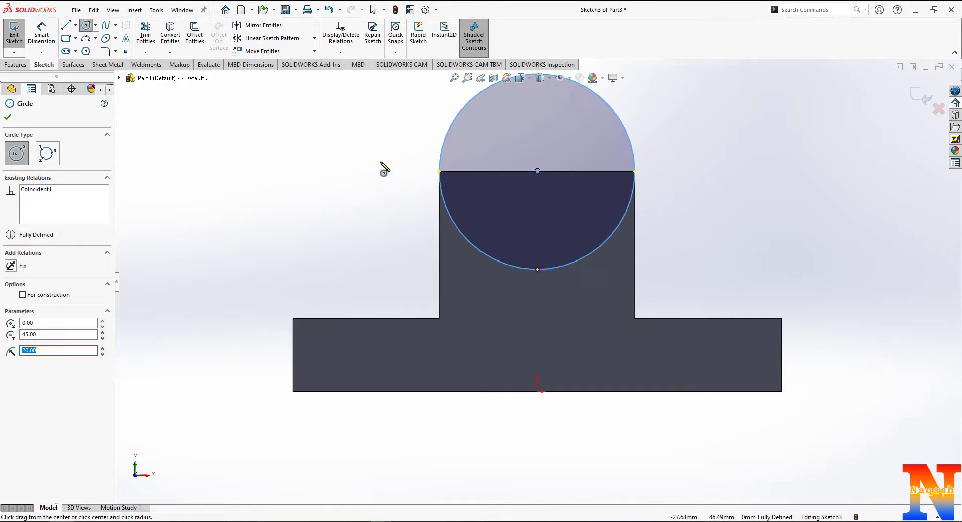
Draw a horizontal line across the circle's diameter and trim away the lower arc to leave a closed semicircle
{"action": "left_click", "coordinate": [66, 26]}
{"action": "left_click", "coordinate": [440, 171]}
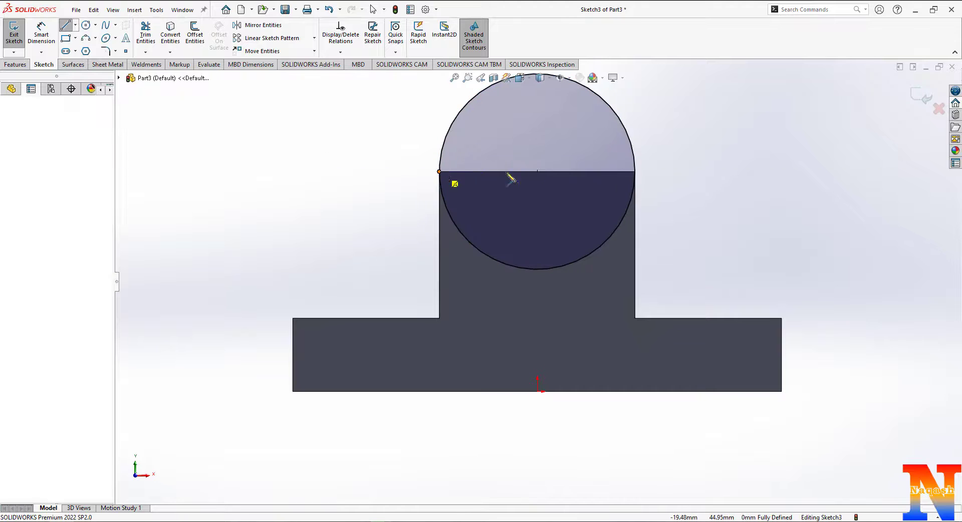
{"action": "left_click", "coordinate": [635, 172]}
{"action": "key", "text": "Escape"}
{"action": "left_click", "coordinate": [145, 33]}
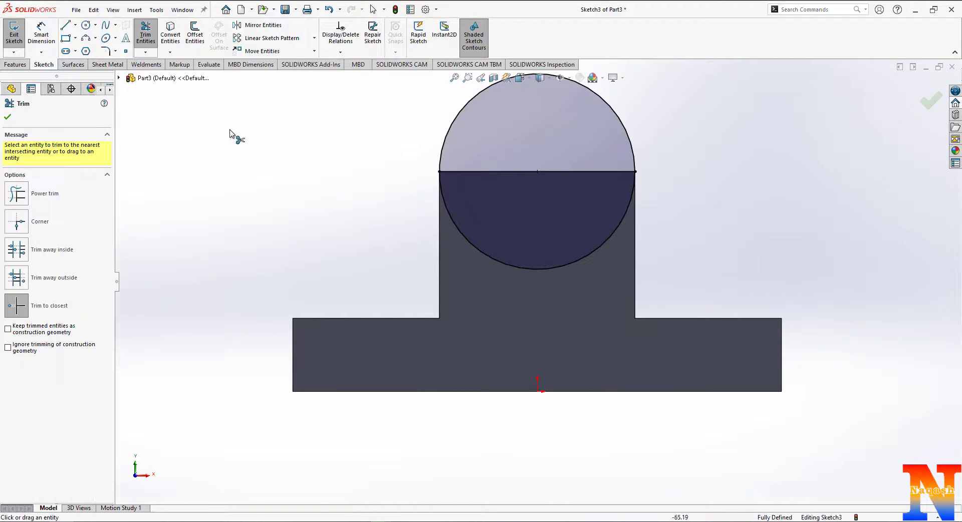
{"action": "left_click", "coordinate": [465, 243]}
{"action": "key", "text": "ctrl+7"}
{"action": "key", "text": "Escape"}
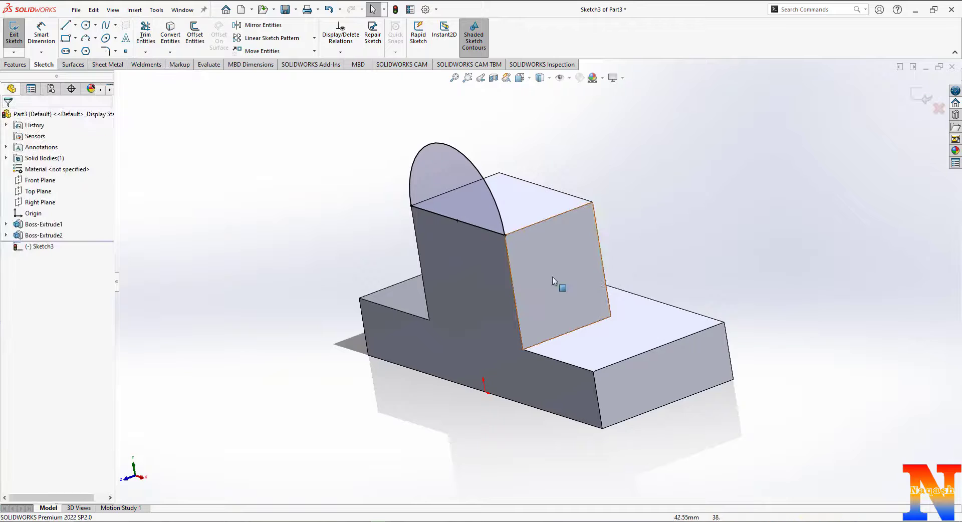
Extrude the semicircle in the reversed direction, Up To Surface, ending at the upright block's rear face
{"action": "left_click", "coordinate": [16, 65]}
{"action": "left_click", "coordinate": [18, 33]}
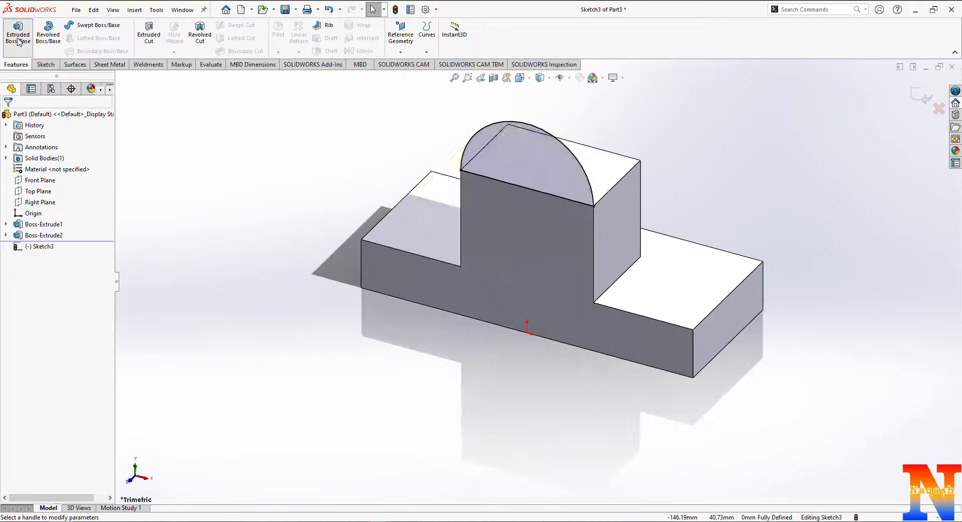
{"action": "left_click", "coordinate": [10, 176]}
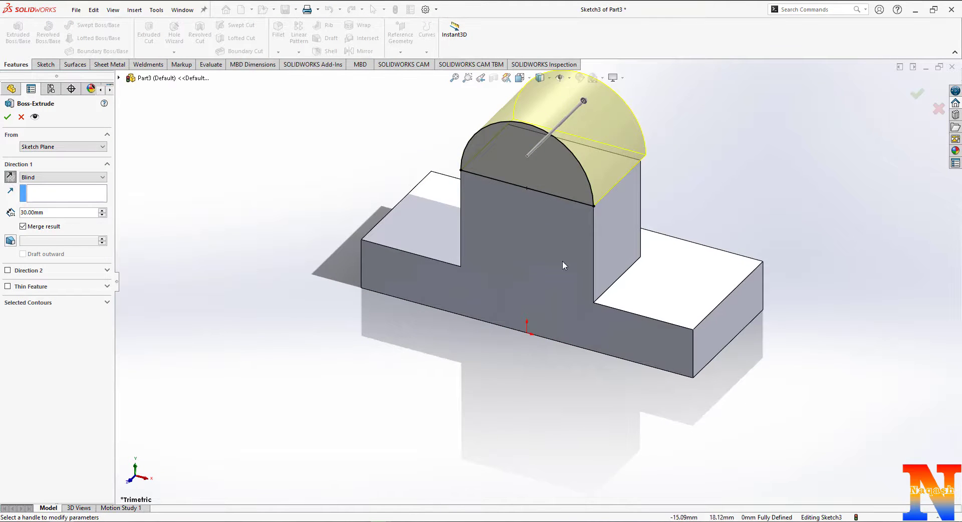
{"action": "middle_click_drag", "start_coordinate": [562, 266], "coordinate": [530, 286]}
{"action": "scroll", "coordinate": [704, 162], "scroll_direction": "down", "scroll_amount": 2}
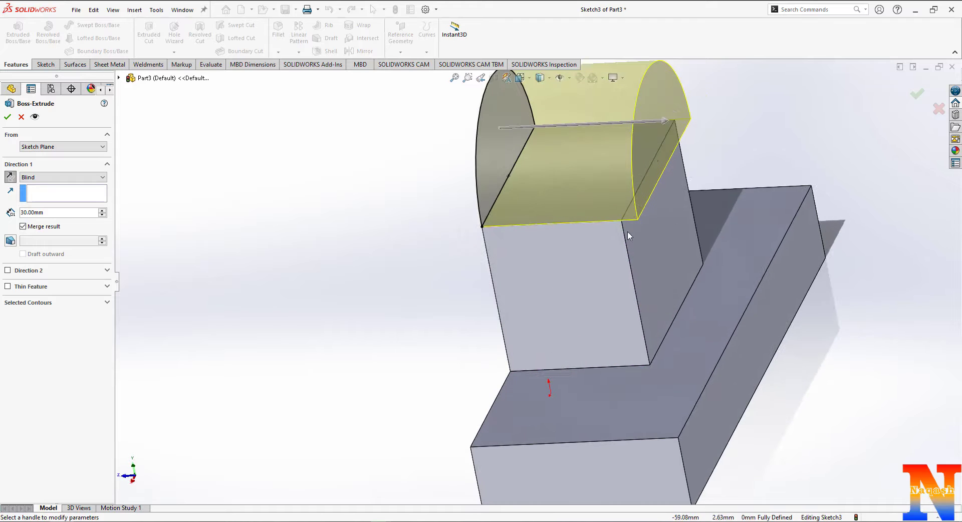
{"action": "left_click", "coordinate": [63, 177]}
{"action": "left_click", "coordinate": [45, 200]}
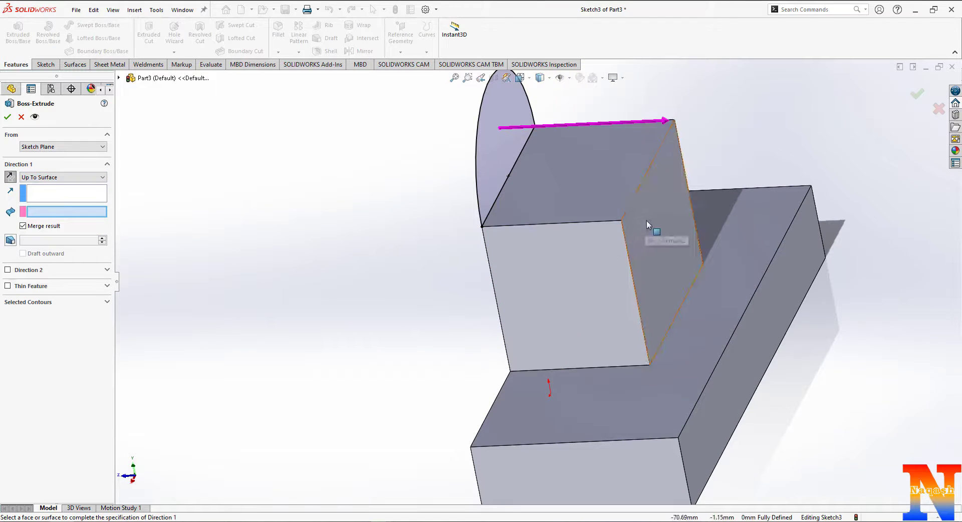
{"action": "left_click", "coordinate": [649, 221]}
{"action": "left_click", "coordinate": [8, 117]}
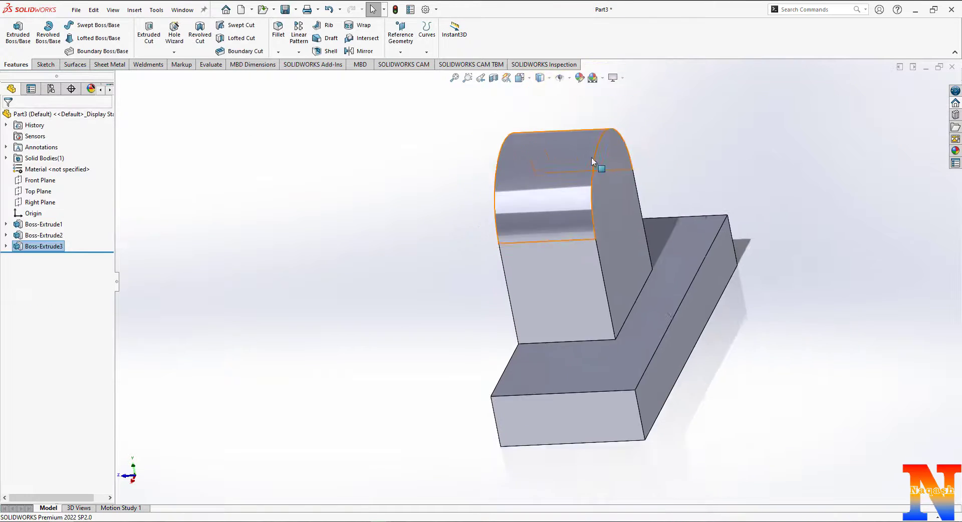
Open a sketch on the upright's front face and draw a 20 mm radius circle concentric with the rounded upper end
{"action": "middle_click_drag", "start_coordinate": [591, 157], "coordinate": [564, 179]}
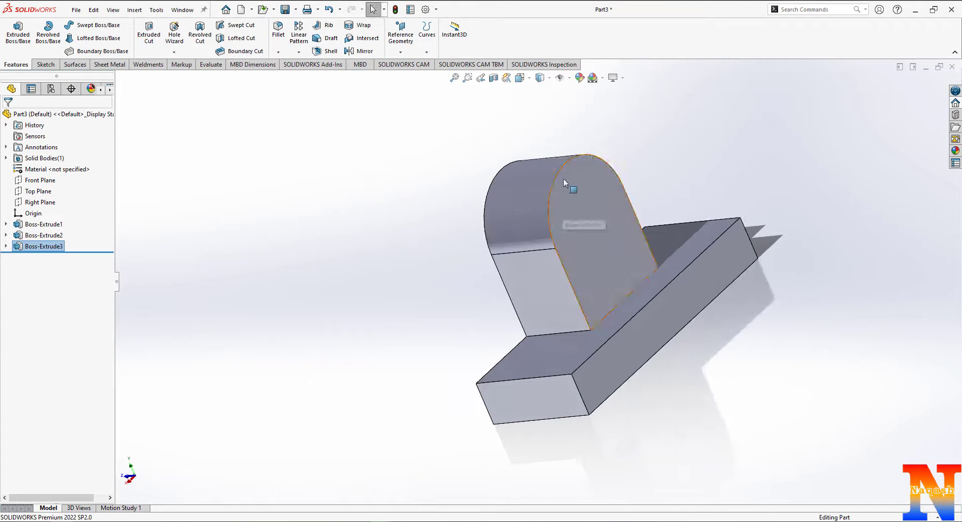
{"action": "left_click", "coordinate": [560, 241]}
{"action": "left_click", "coordinate": [612, 207]}
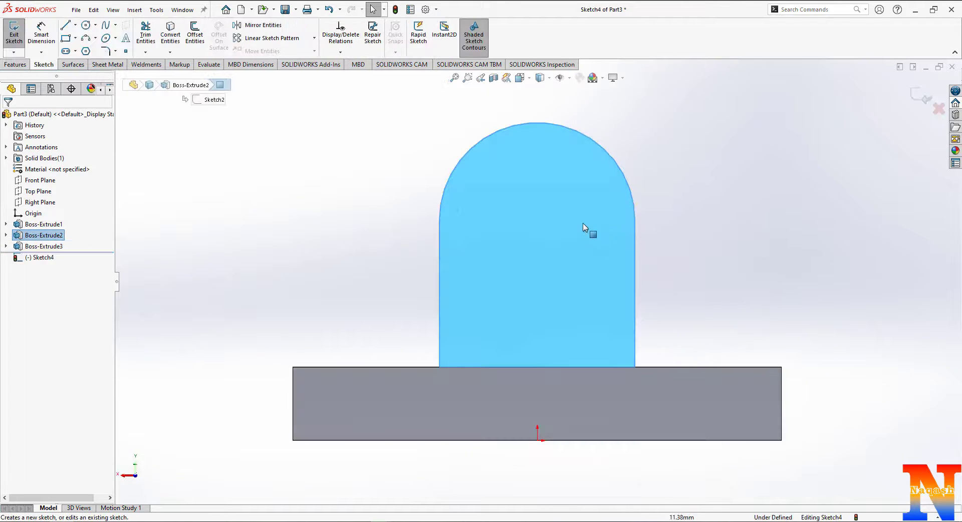
{"action": "left_click", "coordinate": [87, 24]}
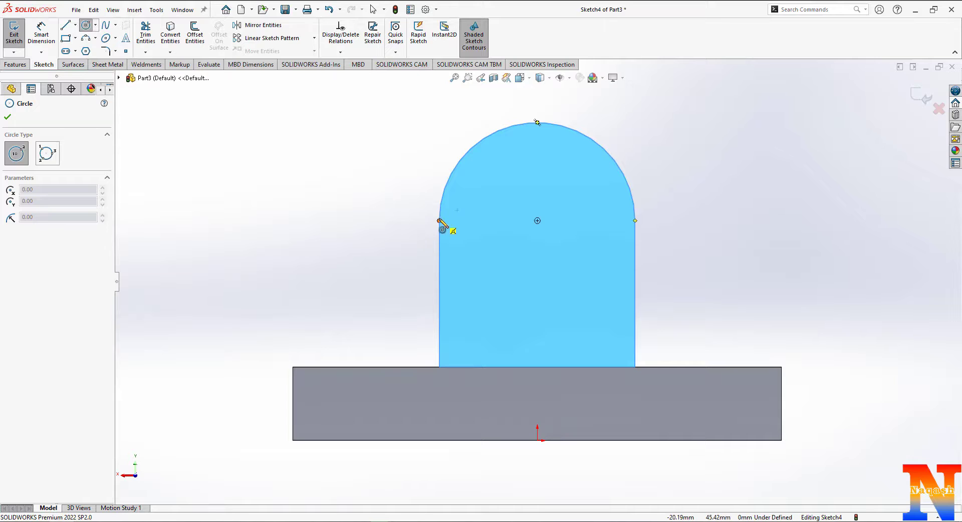
{"action": "left_click_drag", "start_coordinate": [537, 220], "coordinate": [448, 182]}
{"action": "key", "text": "ctrl+7"}
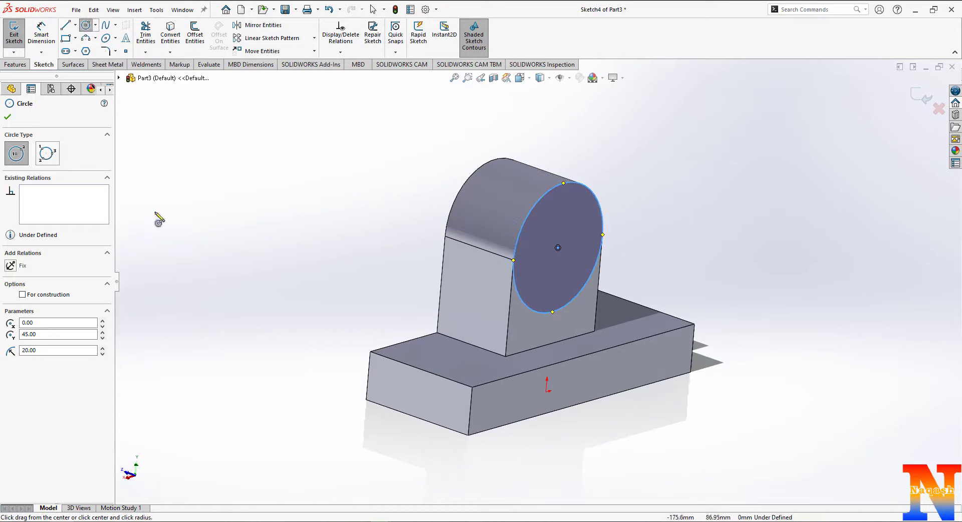
{"action": "left_click", "coordinate": [7, 117]}
Extrude the circle outward from the face as a merged Blind boss, 30 mm long
{"action": "left_click", "coordinate": [8, 66]}
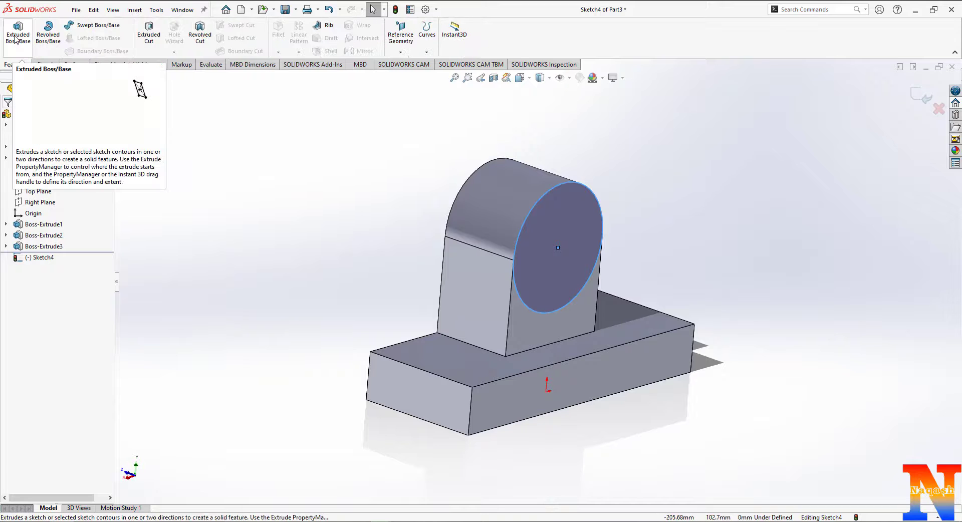
{"action": "left_click", "coordinate": [15, 39]}
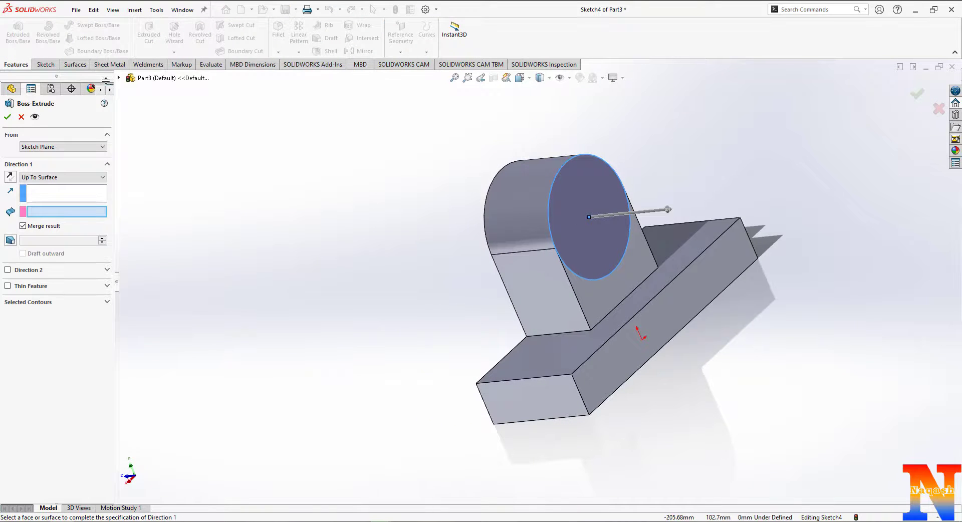
{"action": "left_click", "coordinate": [76, 178]}
{"action": "left_click", "coordinate": [71, 186]}
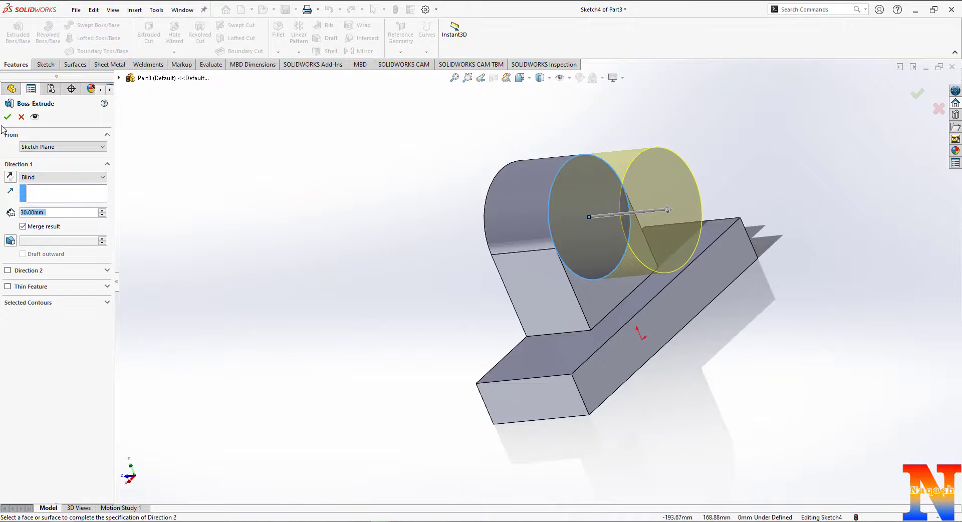
{"action": "left_click", "coordinate": [7, 117]}
Check the PDF drawing and sketch a circle about 23 mm in diameter on the flat face opposite the cylinder, concentric with the arc
{"action": "middle_click_drag", "start_coordinate": [431, 231], "coordinate": [569, 242]}
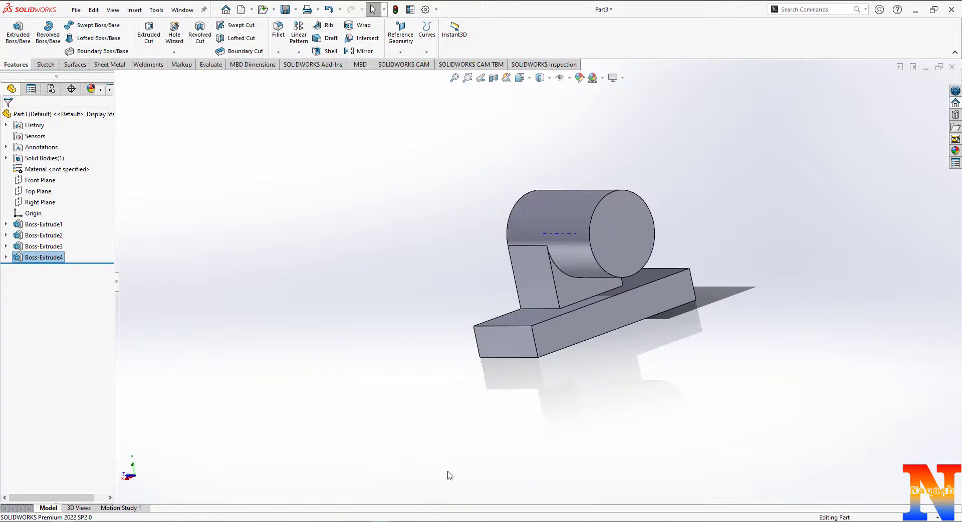
{"action": "left_click", "coordinate": [423, 515]}
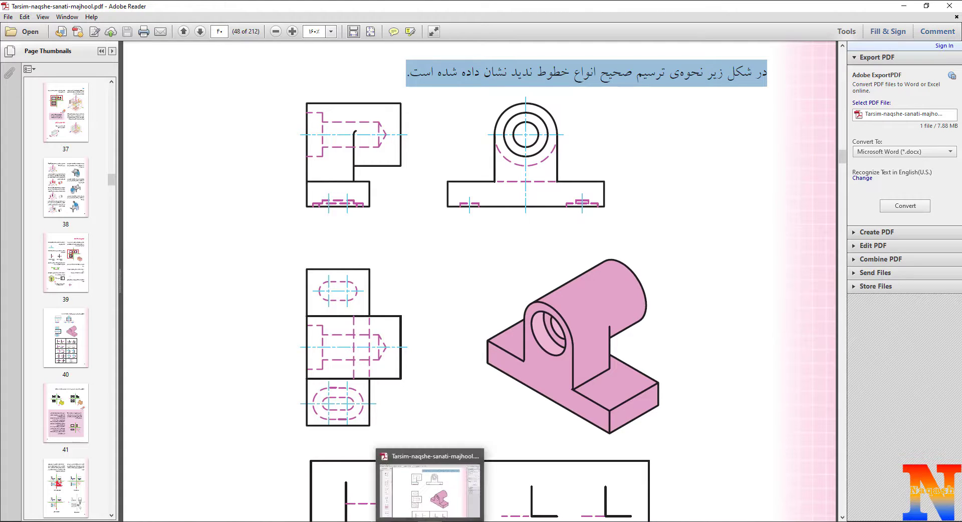
{"action": "left_click", "coordinate": [434, 478]}
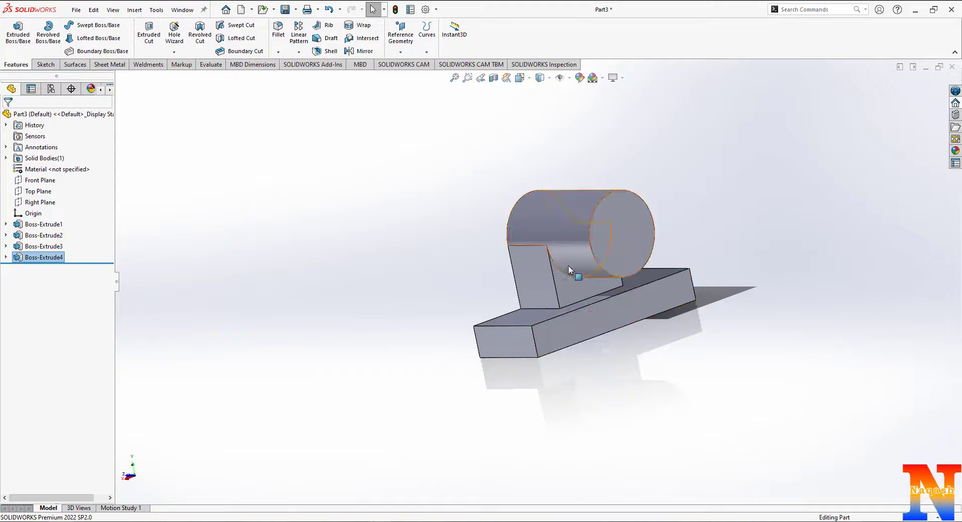
{"action": "middle_click_drag", "start_coordinate": [568, 266], "coordinate": [680, 300]}
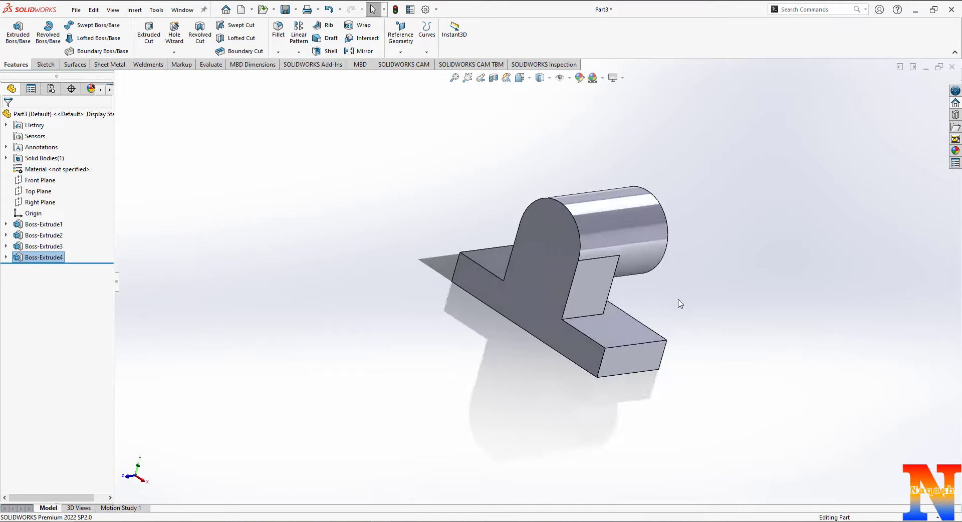
{"action": "left_click", "coordinate": [563, 242]}
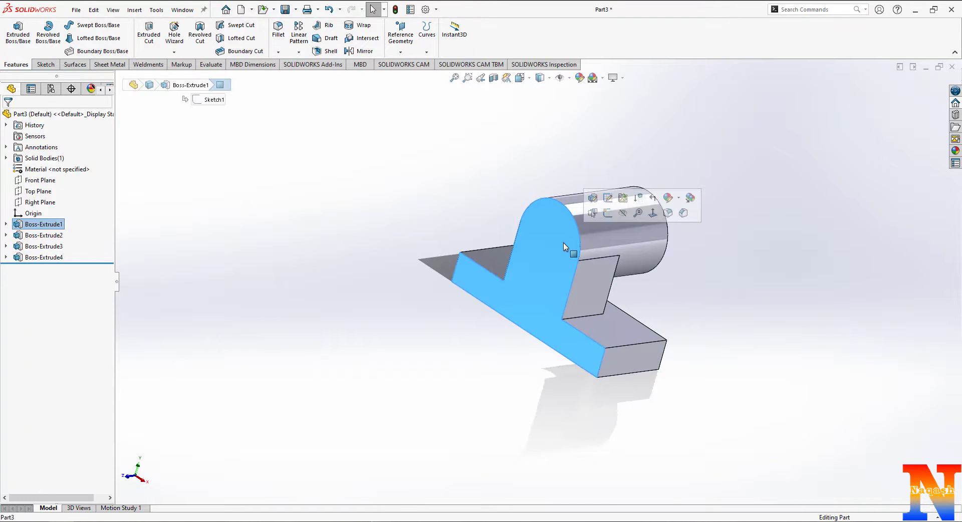
{"action": "left_click", "coordinate": [607, 212]}
{"action": "left_click", "coordinate": [105, 38]}
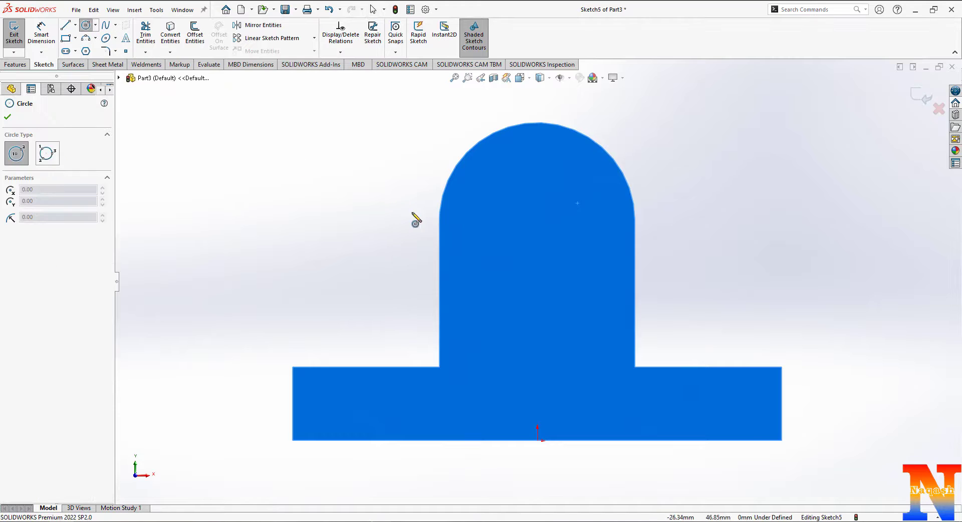
{"action": "left_click", "coordinate": [537, 221]}
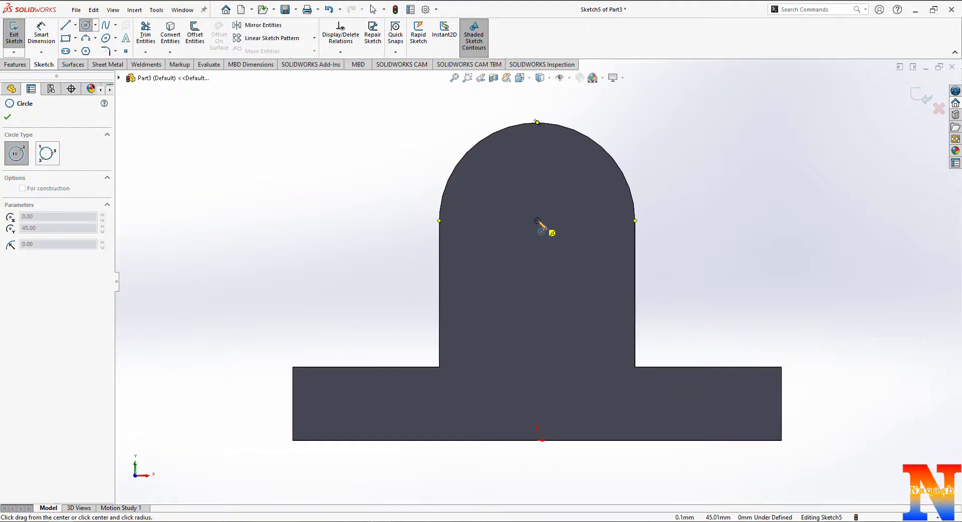
{"action": "left_click", "coordinate": [486, 198]}
Dimension the circle's diameter as 30 mm
{"action": "left_click", "coordinate": [42, 33]}
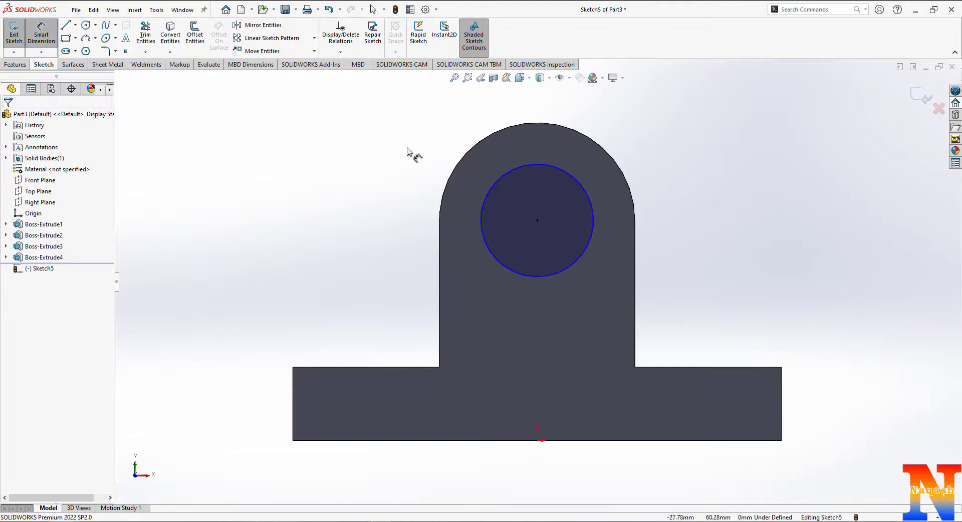
{"action": "left_click", "coordinate": [591, 182]}
{"action": "left_click", "coordinate": [636, 134]}
{"action": "type", "text": "30"}
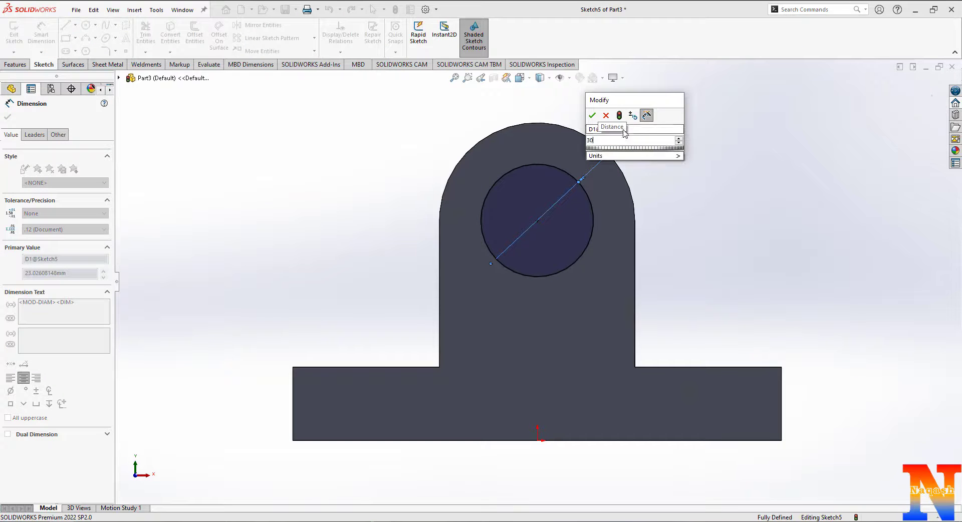
{"action": "left_click", "coordinate": [592, 117]}
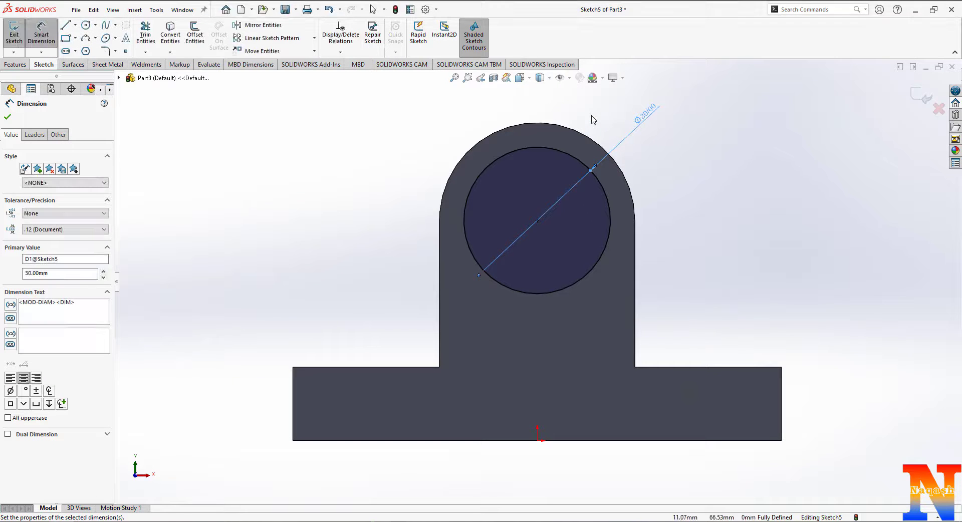
Cut the 30 mm circle into the part as a shallow Blind counterbore, reducing the depth freehand in the preview
{"action": "left_click", "coordinate": [28, 64]}
{"action": "left_click", "coordinate": [150, 32]}
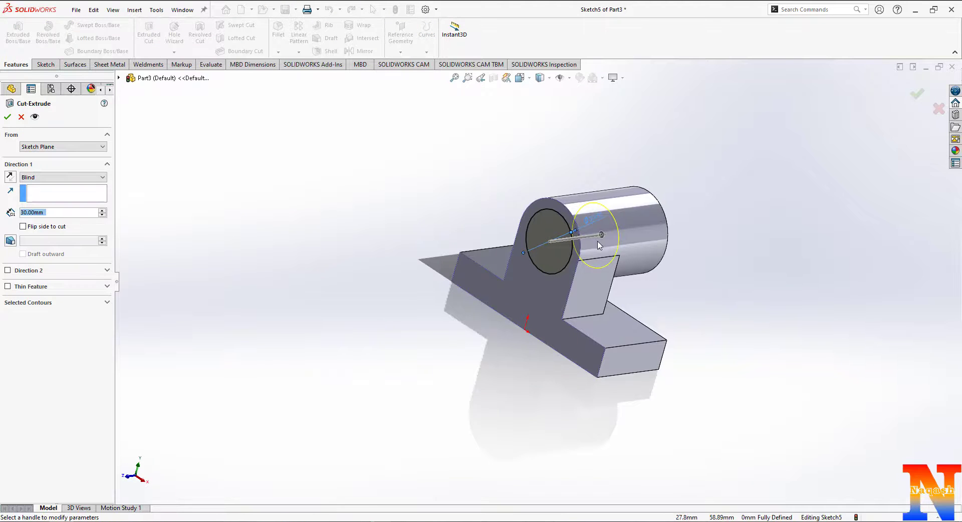
{"action": "scroll", "coordinate": [561, 247], "scroll_direction": "down", "scroll_amount": 5}
{"action": "left_click_drag", "start_coordinate": [561, 247], "coordinate": [481, 254]}
{"action": "left_click", "coordinate": [7, 116]}
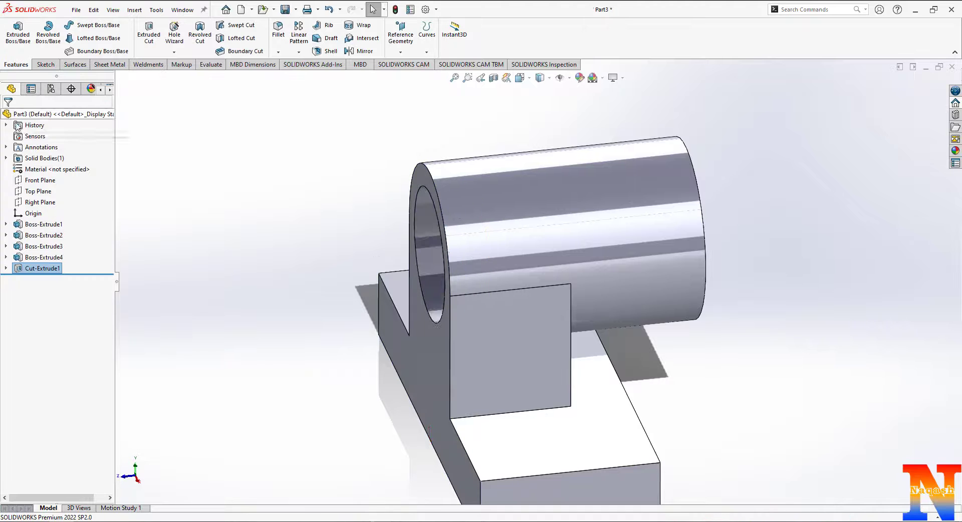
{"action": "middle_click_drag", "start_coordinate": [552, 260], "coordinate": [514, 272]}
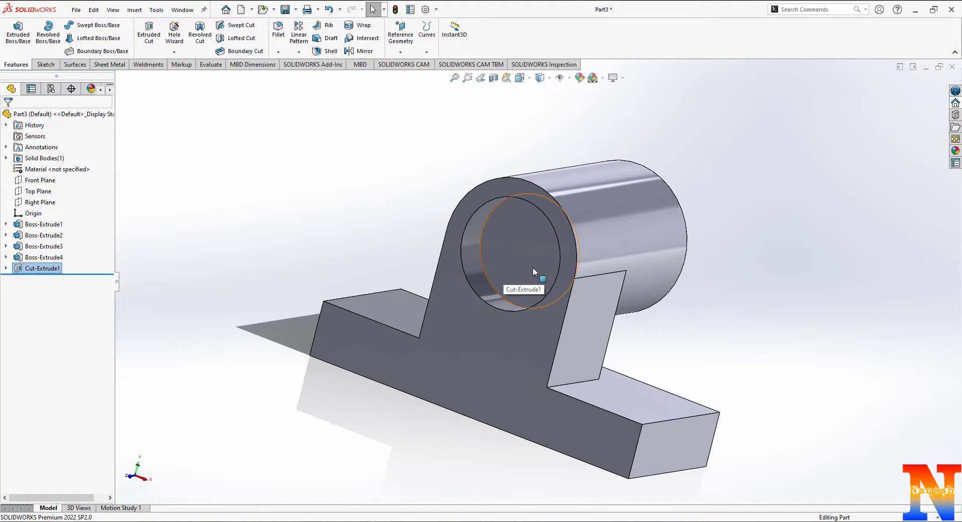
Check the bore in the PDF drawing and set up an ISO Bottoming Tapped Hole, size M16x1.5, with the Hole Wizard
{"action": "mouse_move", "coordinate": [438, 518]}
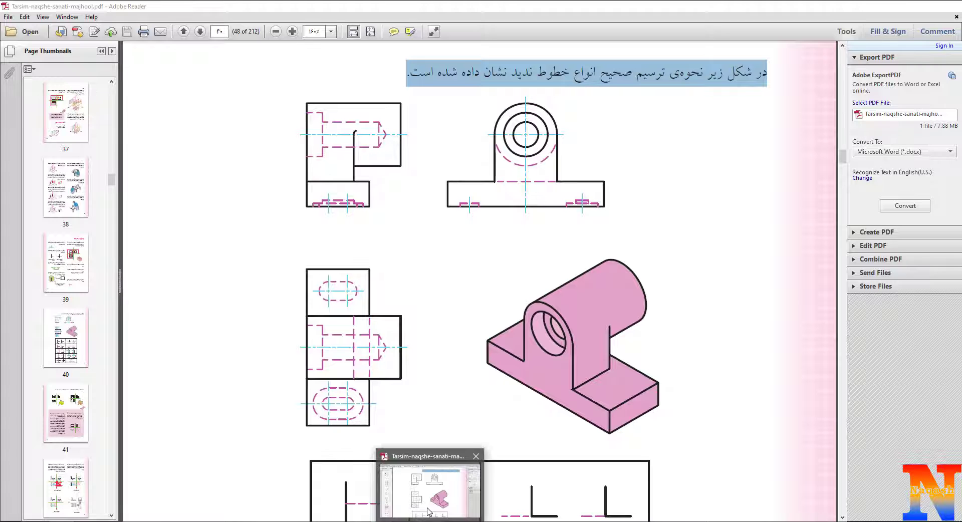
{"action": "left_click", "coordinate": [429, 511]}
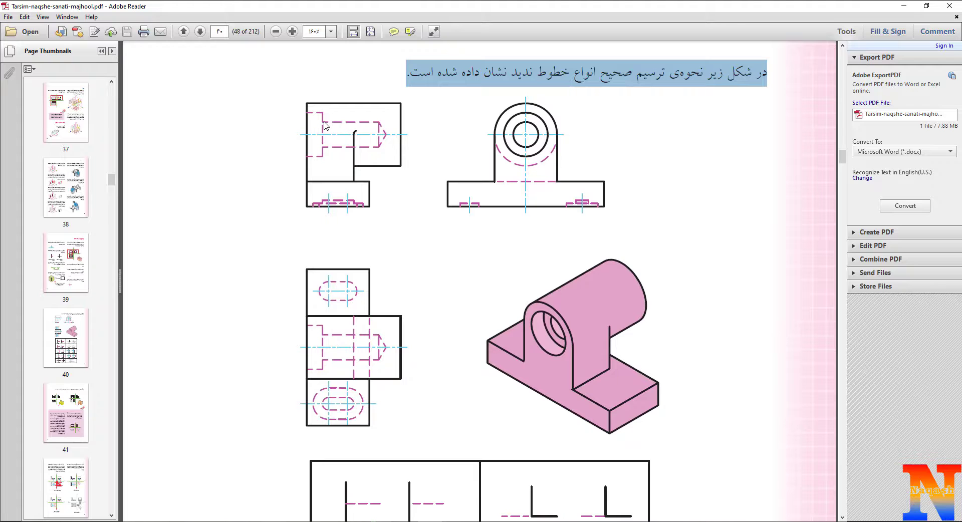
{"action": "mouse_move", "coordinate": [425, 519]}
{"action": "left_click", "coordinate": [432, 486]}
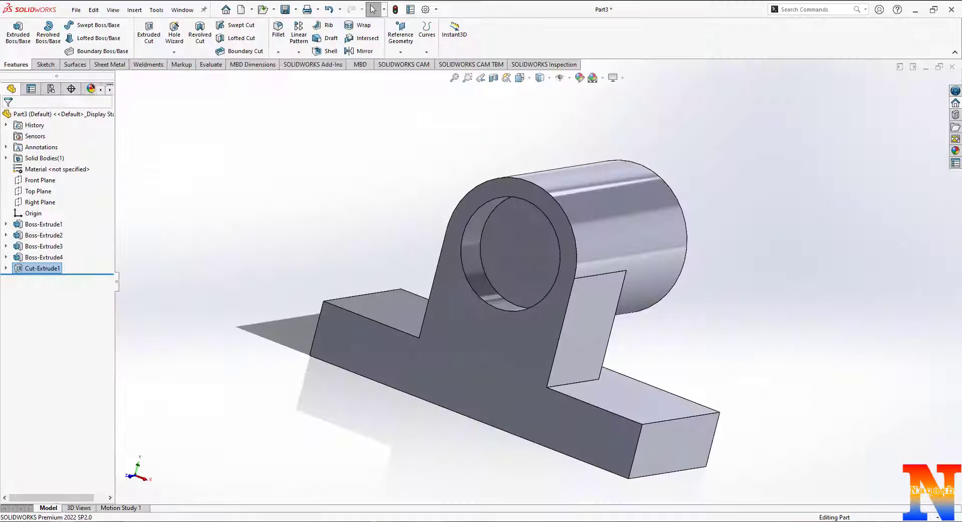
{"action": "left_click", "coordinate": [174, 53]}
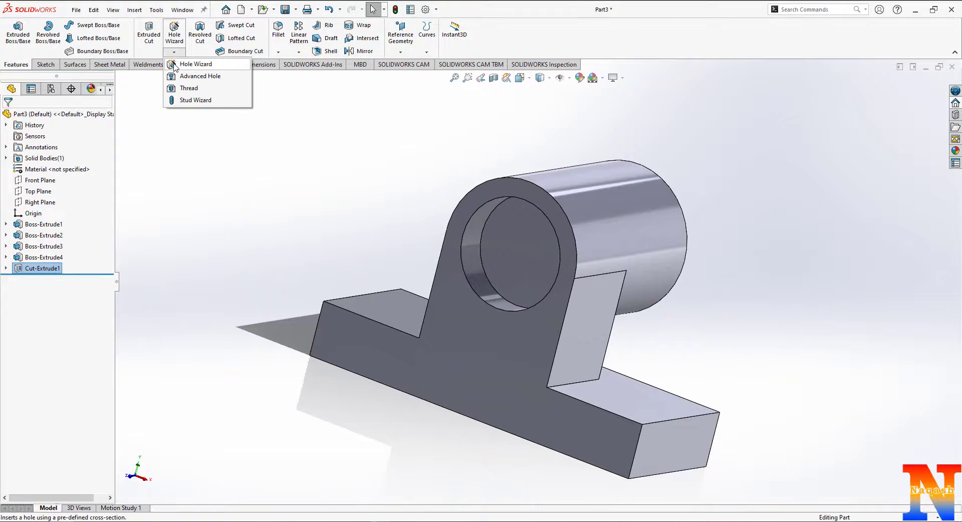
{"action": "left_click", "coordinate": [174, 67]}
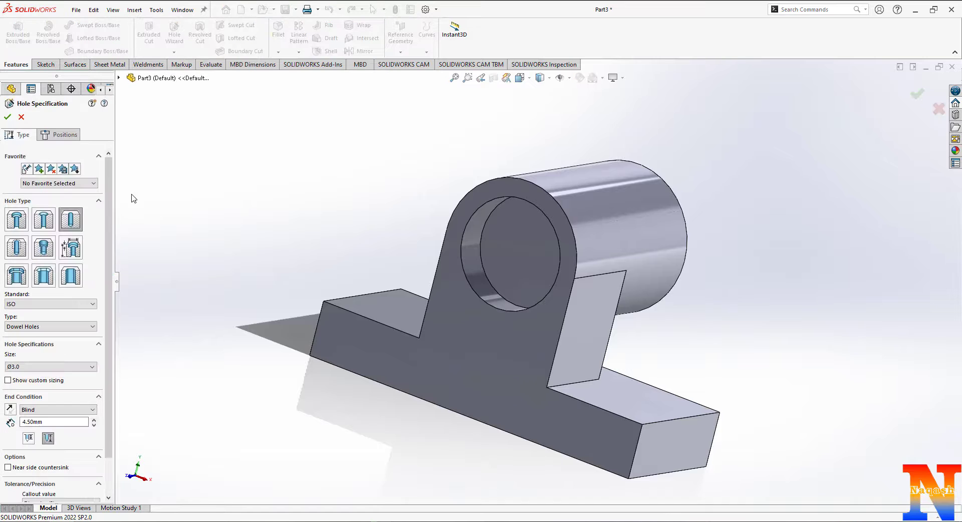
{"action": "left_click", "coordinate": [15, 249]}
{"action": "left_click_drag", "start_coordinate": [107, 279], "coordinate": [120, 372]}
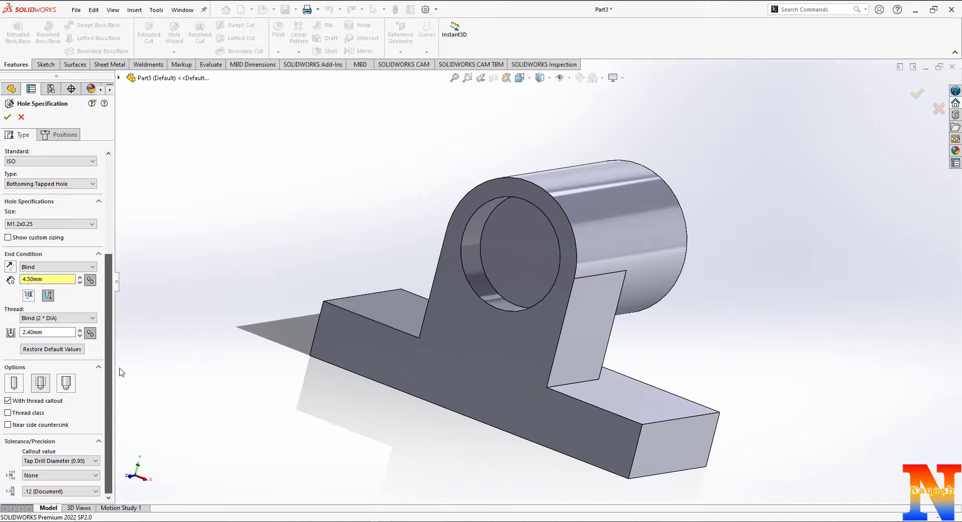
{"action": "left_click", "coordinate": [53, 226]}
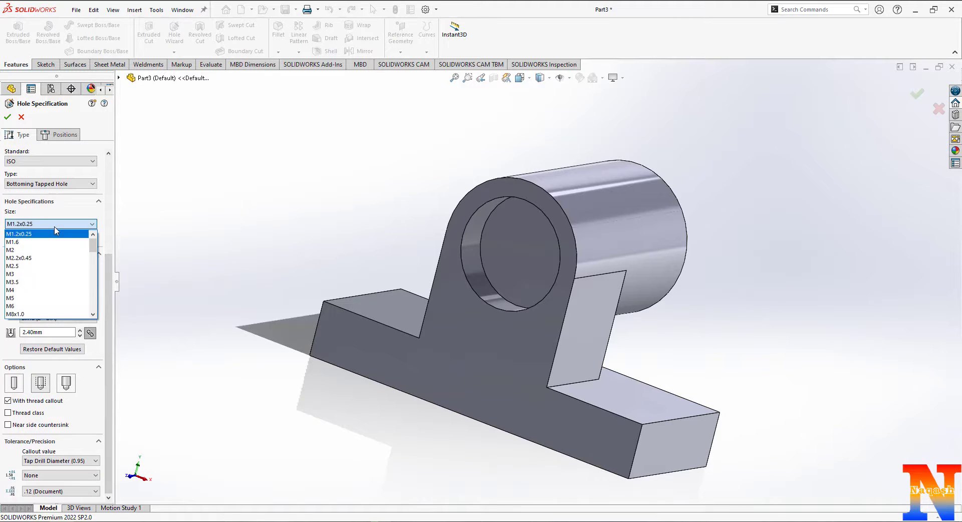
{"action": "left_click_drag", "start_coordinate": [93, 315], "coordinate": [94, 315]}
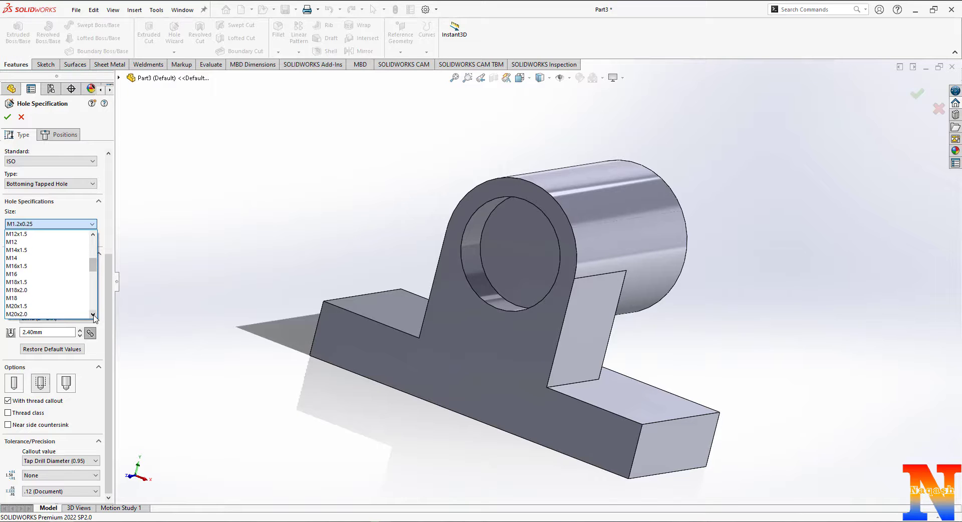
{"action": "left_click", "coordinate": [12, 268]}
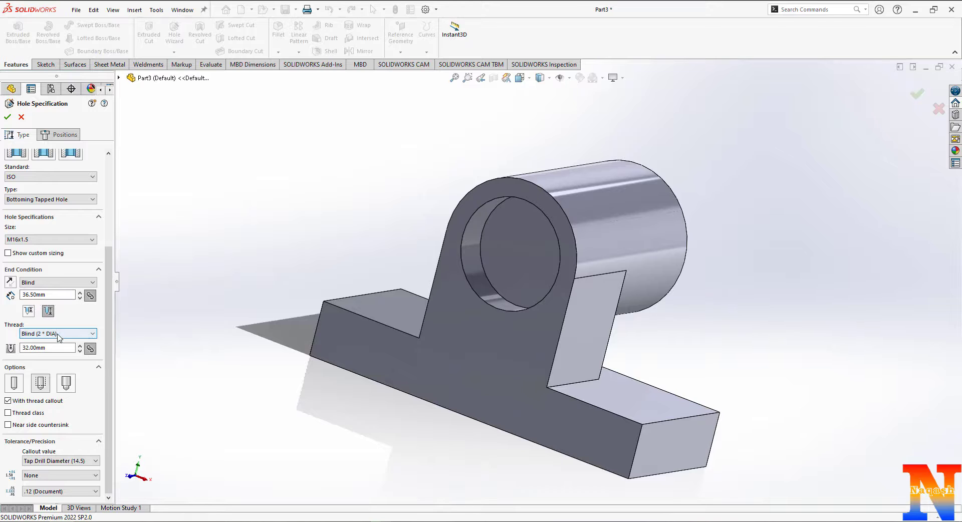
Place the tapped hole at the center of the counterbore's floor and finish it
{"action": "left_click", "coordinate": [8, 118]}
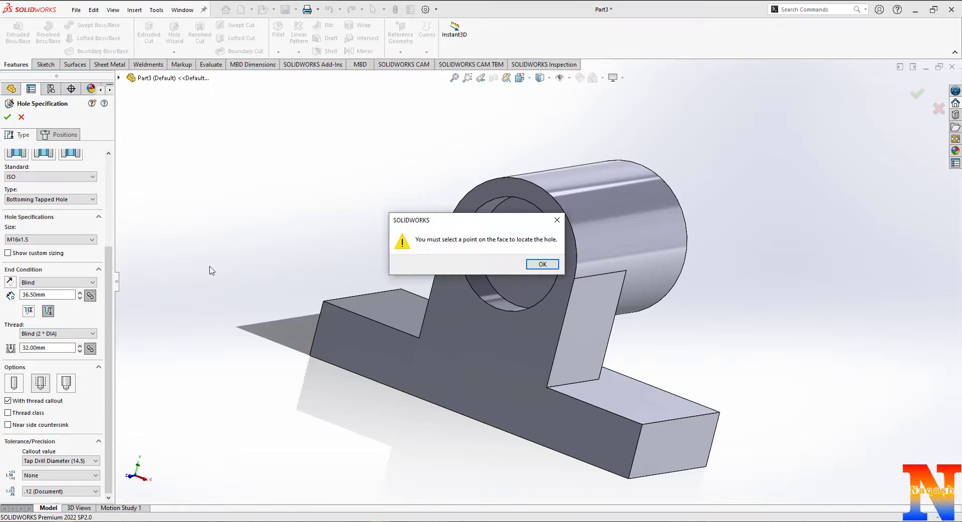
{"action": "left_click", "coordinate": [543, 264]}
{"action": "left_click", "coordinate": [535, 262]}
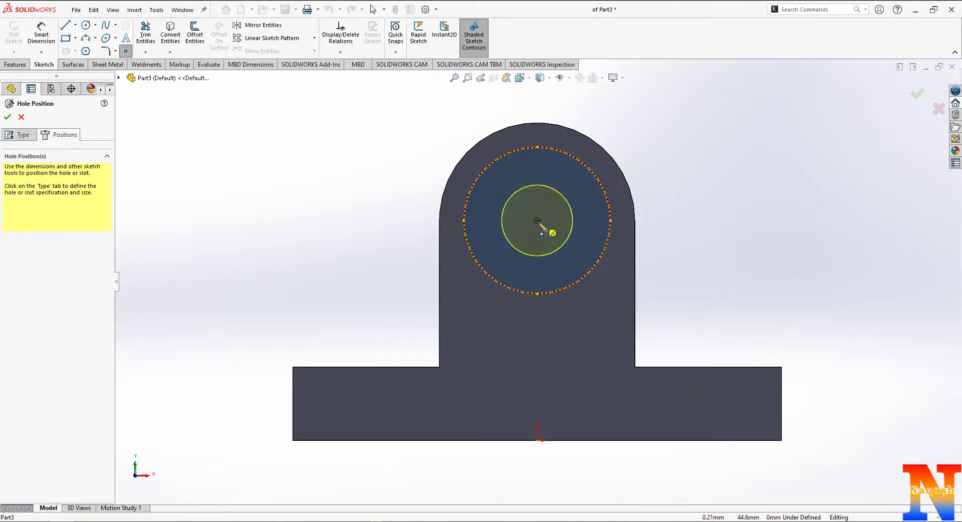
{"action": "left_click", "coordinate": [538, 221]}
{"action": "left_click", "coordinate": [8, 117]}
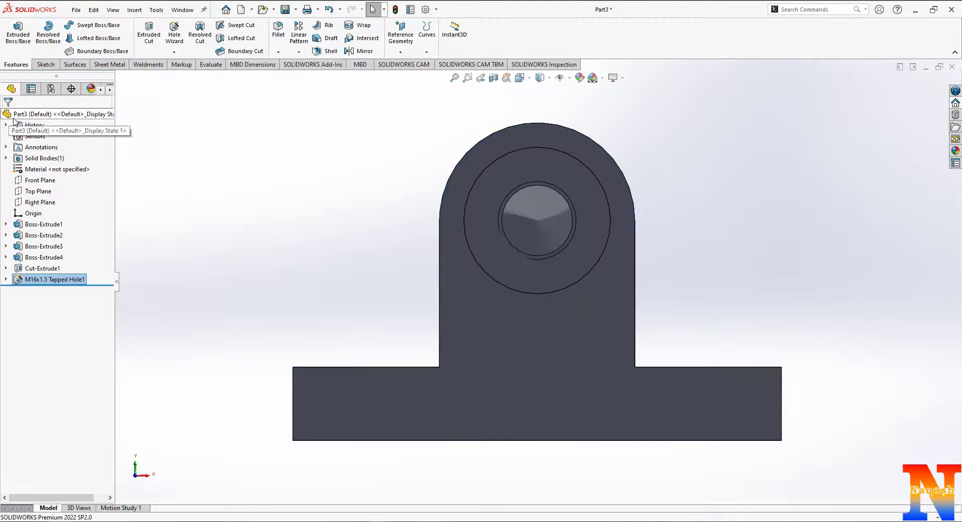
Inspect the counterbore and tapped hole inside the part with hidden lines visible, and return to the shaded display with edges
{"action": "mouse_move", "coordinate": [621, 262]}
{"action": "middle_mouse_down"}
{"action": "mouse_move", "coordinate": [580, 252]}
{"action": "mouse_move", "coordinate": [614, 260]}
{"action": "mouse_move", "coordinate": [615, 250]}
{"action": "middle_mouse_up"}
{"action": "middle_click_drag", "start_coordinate": [567, 246], "coordinate": [515, 288]}
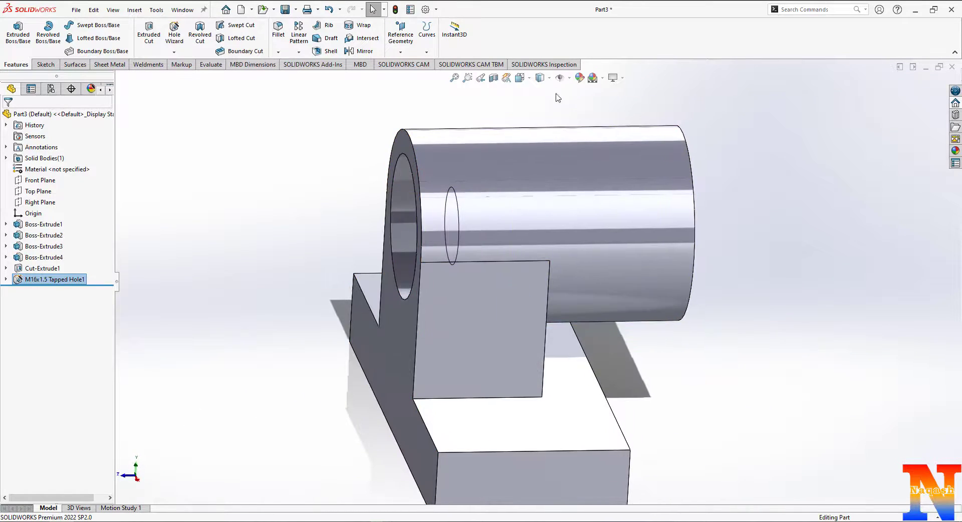
{"action": "left_click", "coordinate": [550, 79]}
{"action": "left_click", "coordinate": [540, 134]}
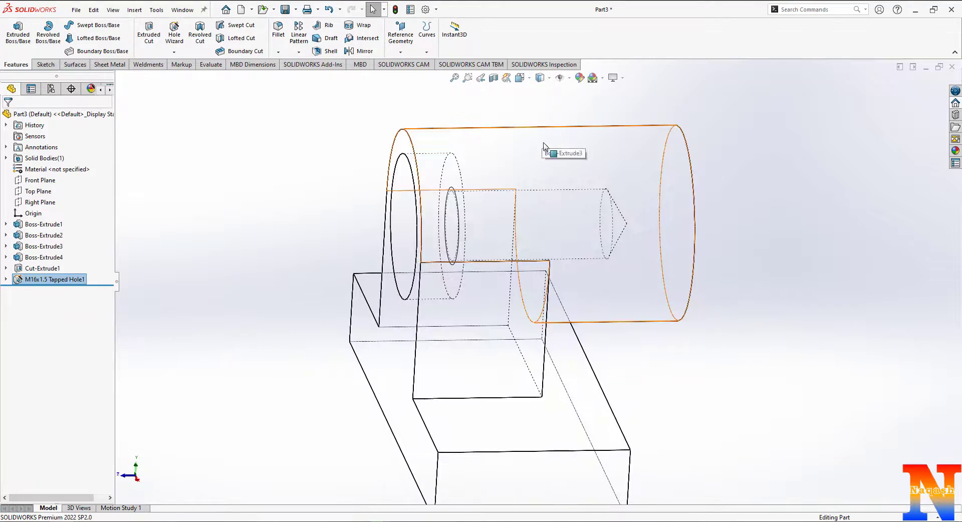
{"action": "middle_click_drag", "start_coordinate": [618, 254], "coordinate": [602, 307]}
{"action": "left_click", "coordinate": [549, 77]}
{"action": "left_click", "coordinate": [540, 103]}
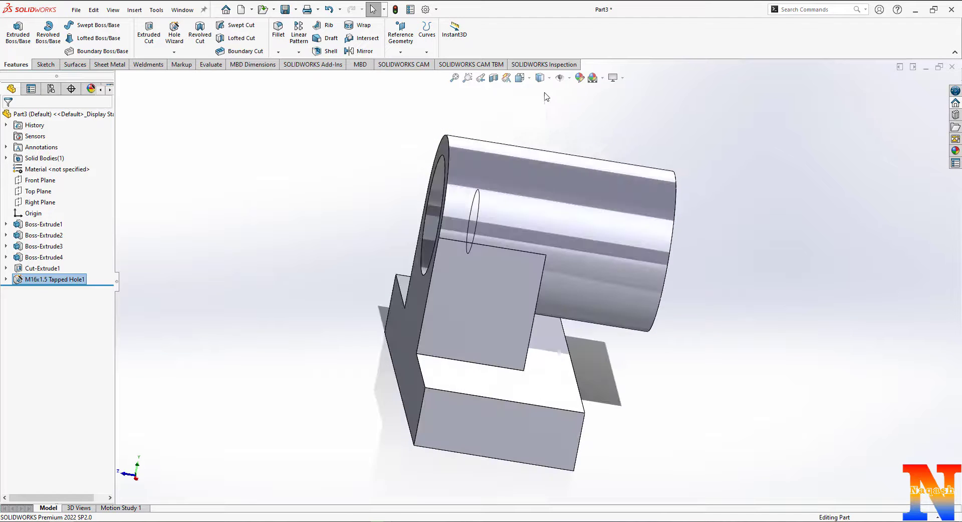
Start a sketch on the base's bottom face and draw a horizontal centerline across it between the midpoints of its short edges
{"action": "mouse_move", "coordinate": [509, 208]}
{"action": "middle_mouse_down"}
{"action": "mouse_move", "coordinate": [546, 295]}
{"action": "mouse_move", "coordinate": [608, 243]}
{"action": "mouse_move", "coordinate": [604, 215]}
{"action": "mouse_move", "coordinate": [517, 398]}
{"action": "middle_mouse_up"}
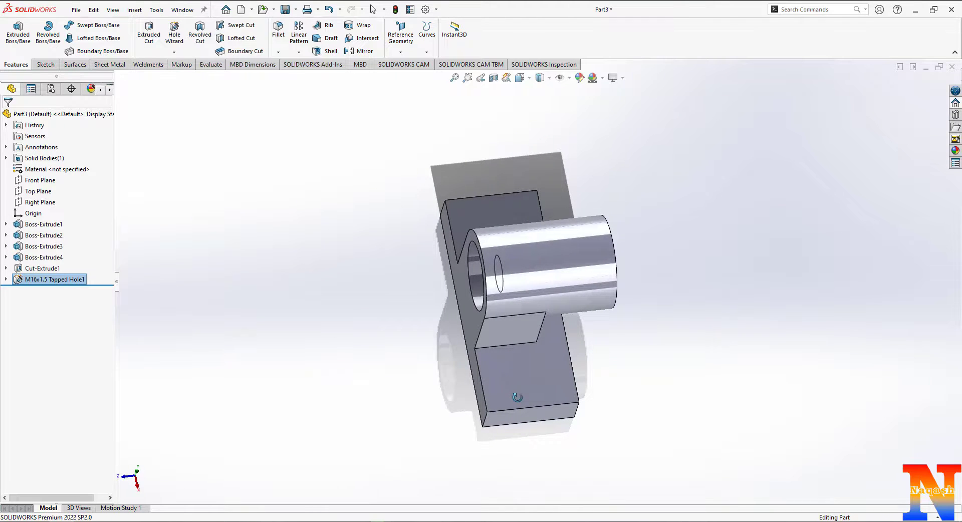
{"action": "middle_click_drag", "start_coordinate": [517, 397], "coordinate": [501, 137]}
{"action": "left_click", "coordinate": [516, 288]}
{"action": "left_click", "coordinate": [551, 273]}
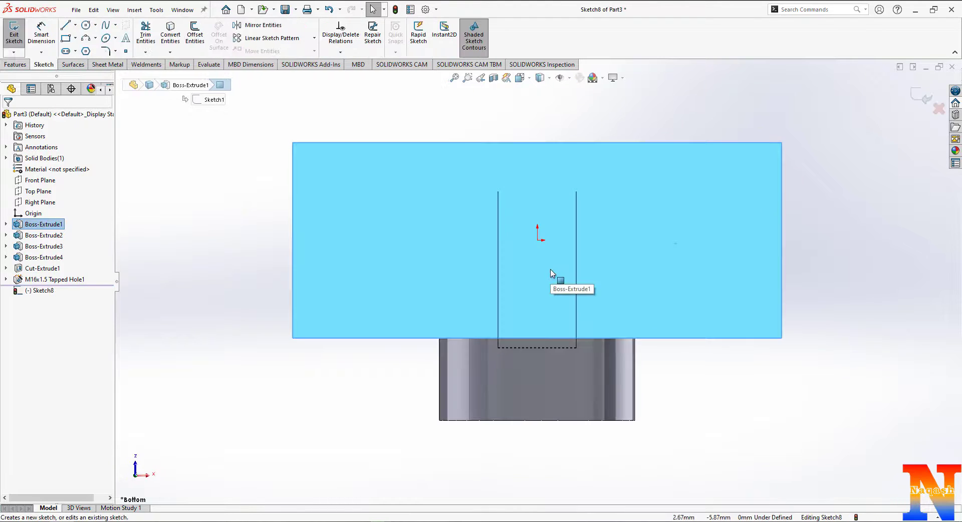
{"action": "left_click", "coordinate": [76, 24]}
{"action": "left_click", "coordinate": [85, 48]}
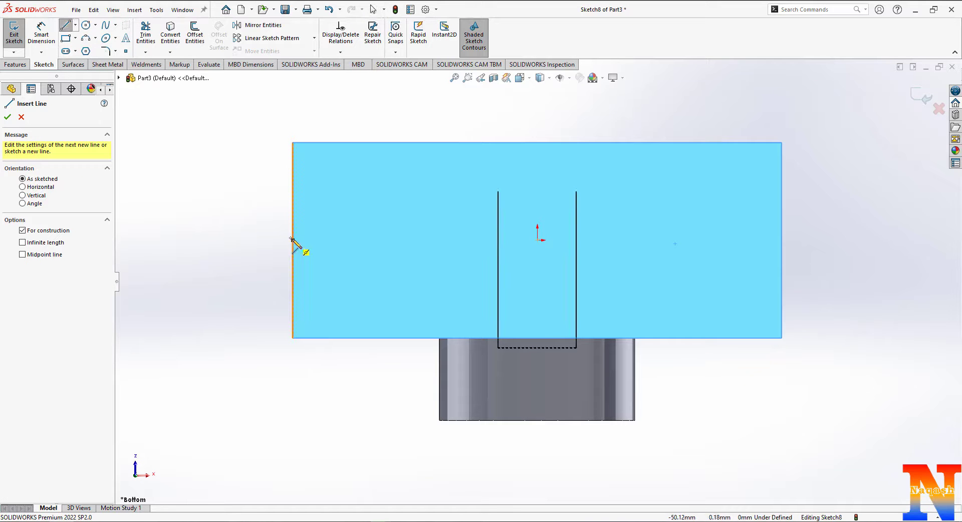
{"action": "left_click", "coordinate": [293, 240]}
{"action": "left_click", "coordinate": [782, 240]}
{"action": "key", "text": "Escape"}
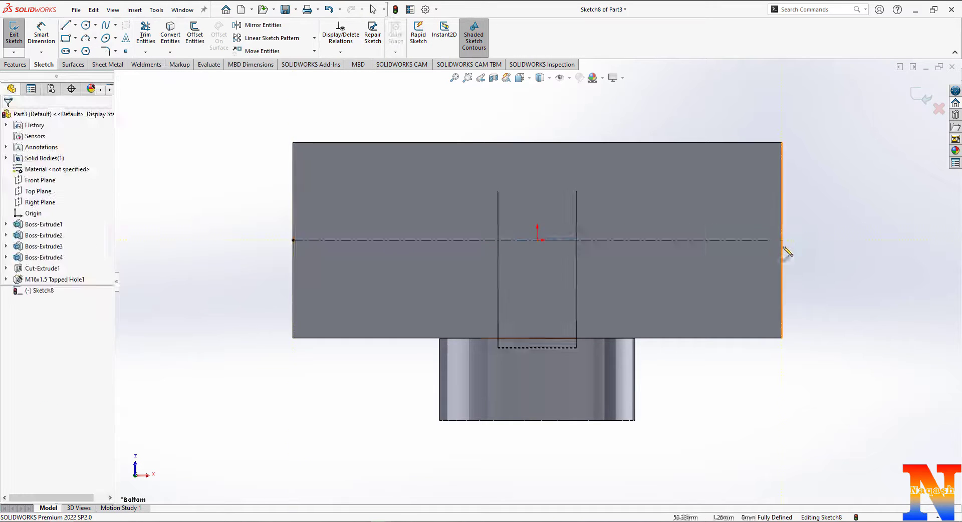
Sketch two vertical centerpoint slots on the centerline near the base's ends, each about 14.7 mm between arc centers and 5 mm wide
{"action": "left_click", "coordinate": [76, 51]}
{"action": "left_click", "coordinate": [73, 77]}
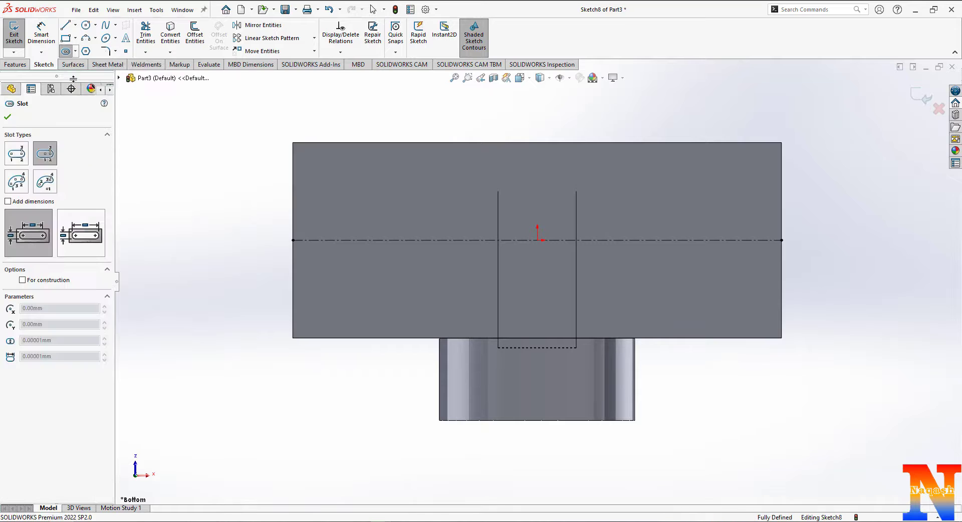
{"action": "left_click", "coordinate": [712, 240]}
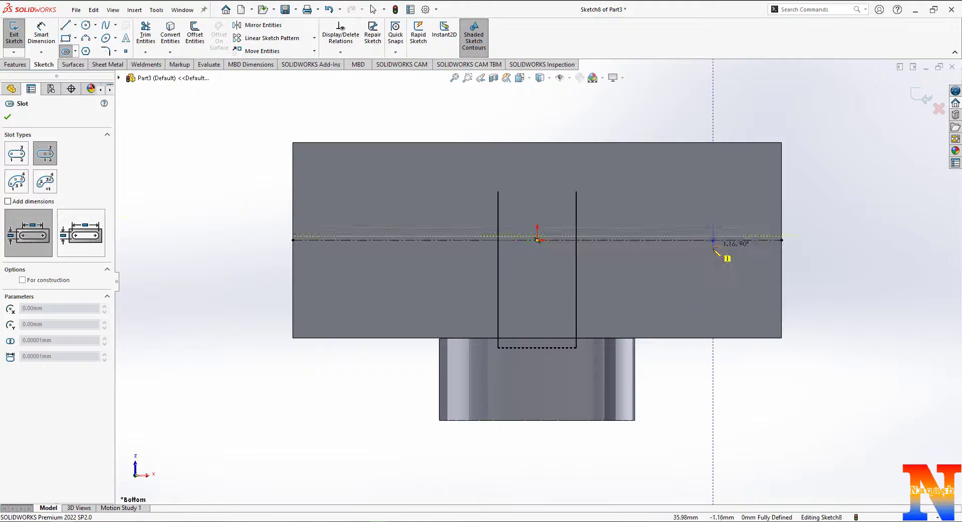
{"action": "left_click", "coordinate": [726, 208]}
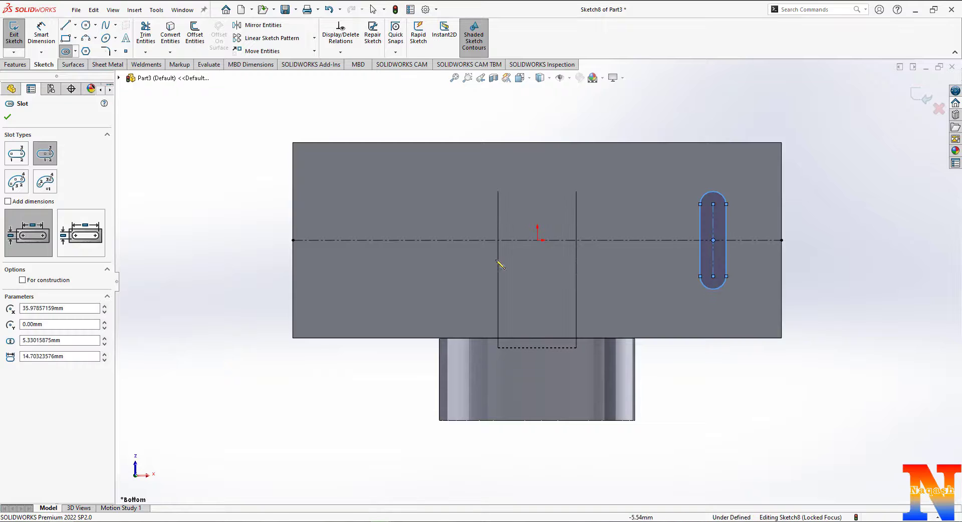
{"action": "left_click", "coordinate": [361, 240]}
{"action": "left_click", "coordinate": [360, 276]}
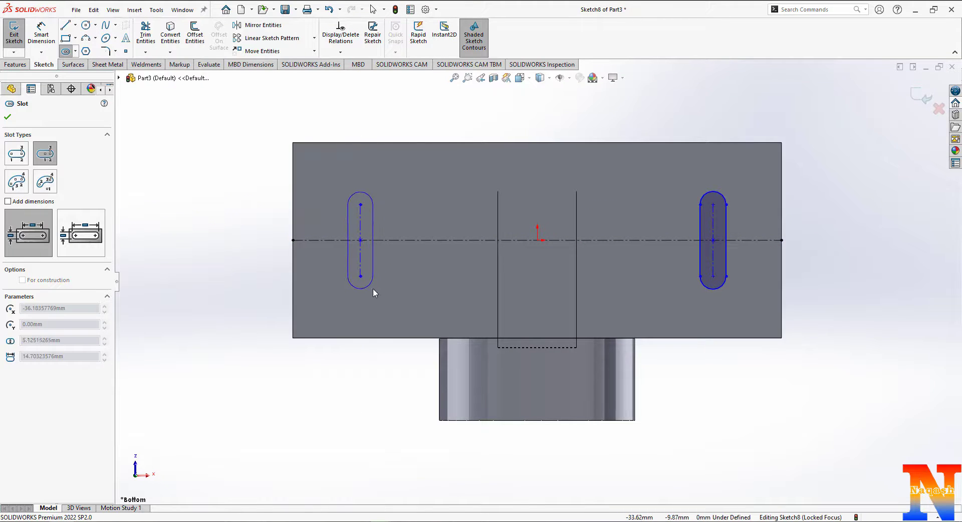
{"action": "left_click", "coordinate": [372, 287]}
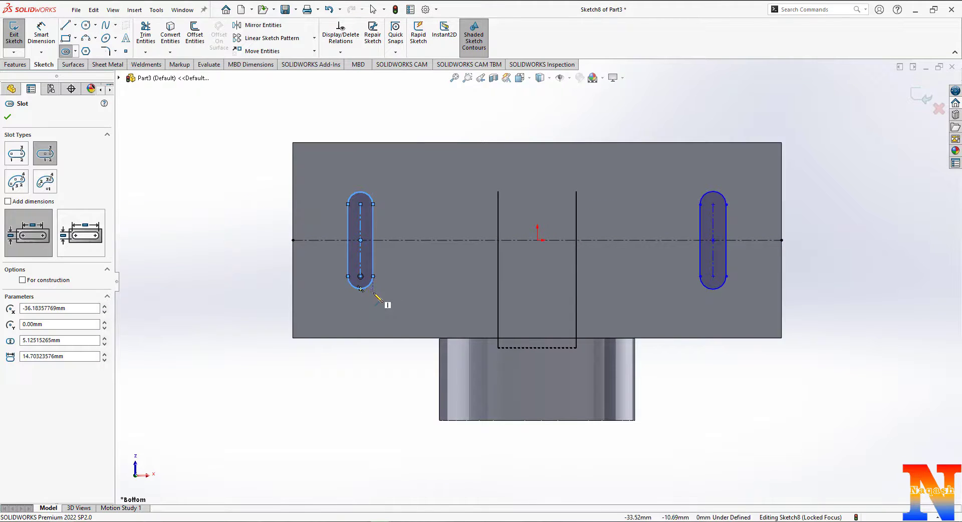
Dimension each slot's center axis 15 mm from the nearest short edge of the base
{"action": "left_click", "coordinate": [42, 35]}
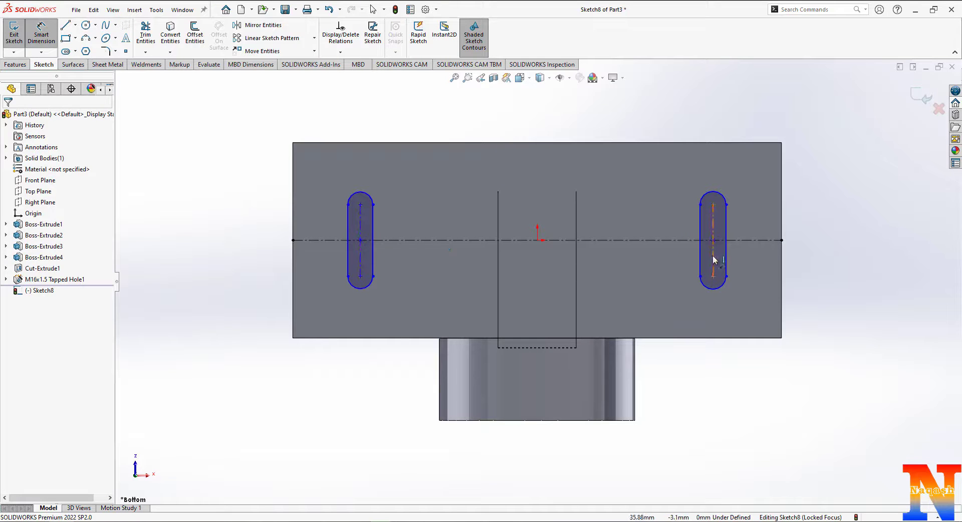
{"action": "left_click", "coordinate": [714, 260]}
{"action": "left_click", "coordinate": [782, 265]}
{"action": "left_click", "coordinate": [823, 221]}
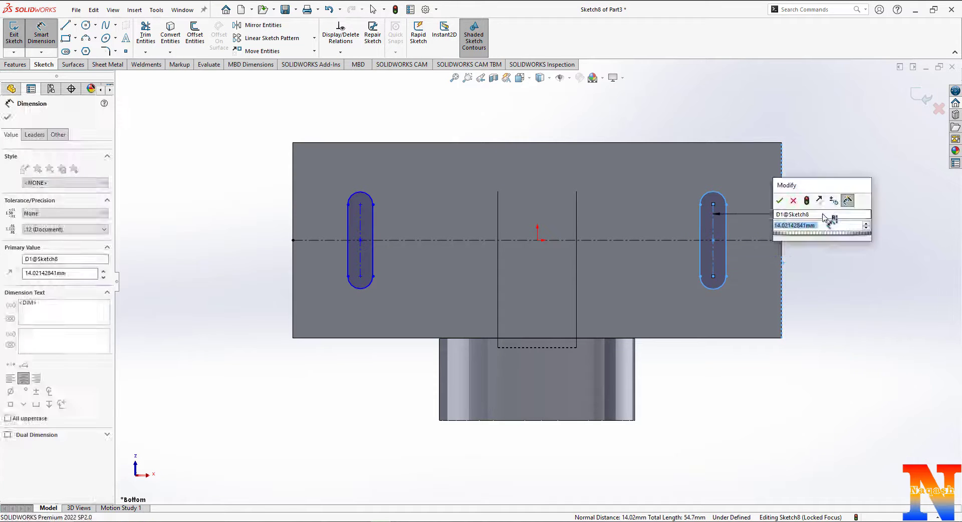
{"action": "type", "text": "15"}
{"action": "key", "text": "Return"}
{"action": "left_click", "coordinate": [360, 265]}
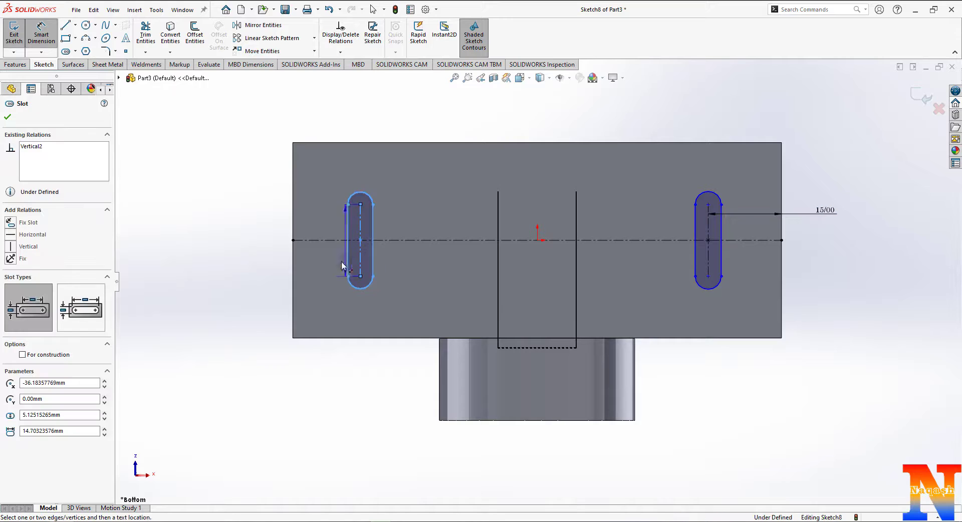
{"action": "left_click", "coordinate": [293, 267]}
{"action": "left_click", "coordinate": [245, 290]}
{"action": "type", "text": "15"}
{"action": "key", "text": "Return"}
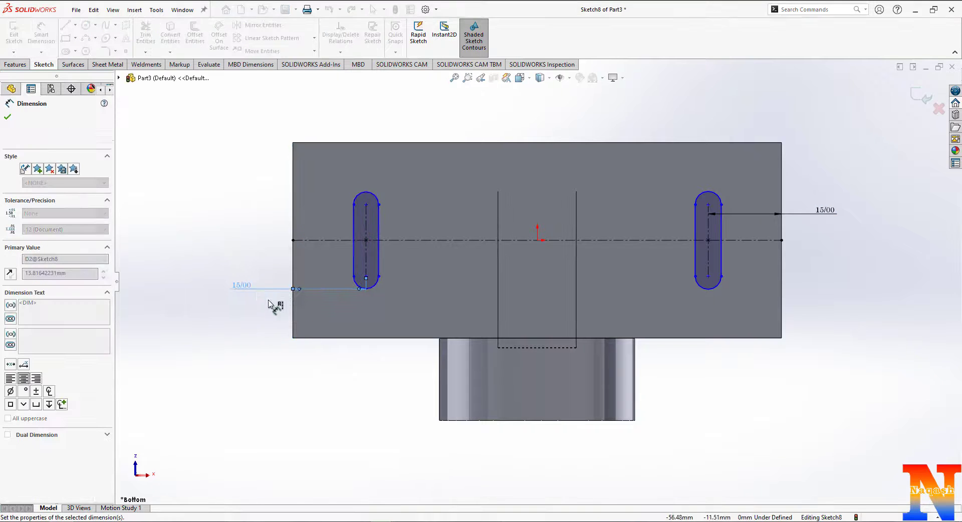
Dimension the slot at the base's +X end with a 10 mm end radius and a 12 mm straight length
{"action": "key", "text": "Escape"}
{"action": "scroll", "coordinate": [403, 271], "scroll_direction": "up", "scroll_amount": 1}
{"action": "middle_click_drag", "start_coordinate": [403, 273], "coordinate": [676, 316]}
{"action": "key", "text": "Escape"}
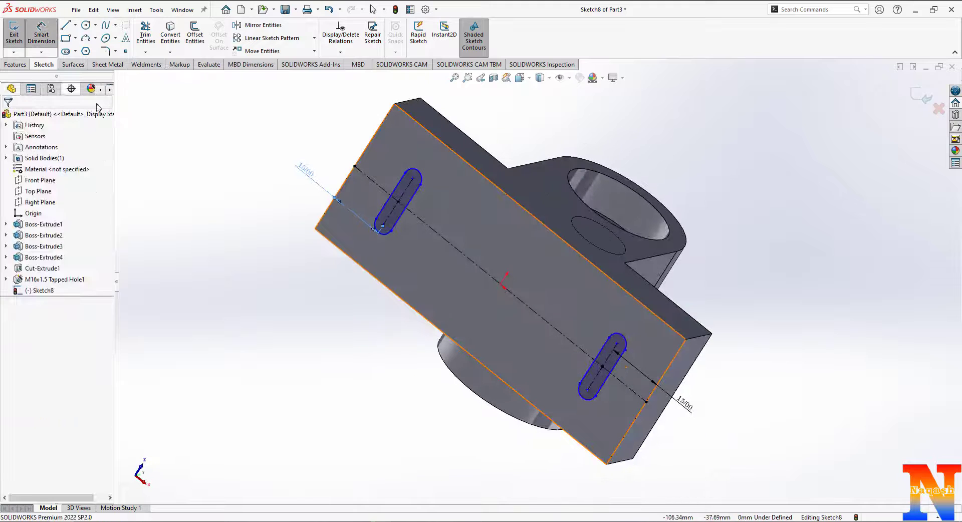
{"action": "left_click", "coordinate": [622, 339]}
{"action": "left_click", "coordinate": [737, 320]}
{"action": "type", "text": "10"}
{"action": "key", "text": "Return"}
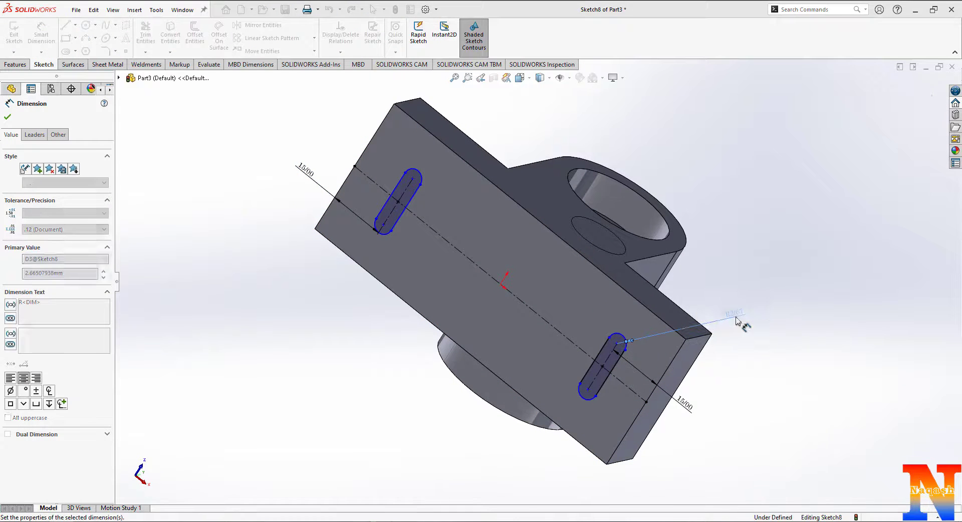
{"action": "left_click", "coordinate": [639, 390]}
{"action": "left_click", "coordinate": [714, 451]}
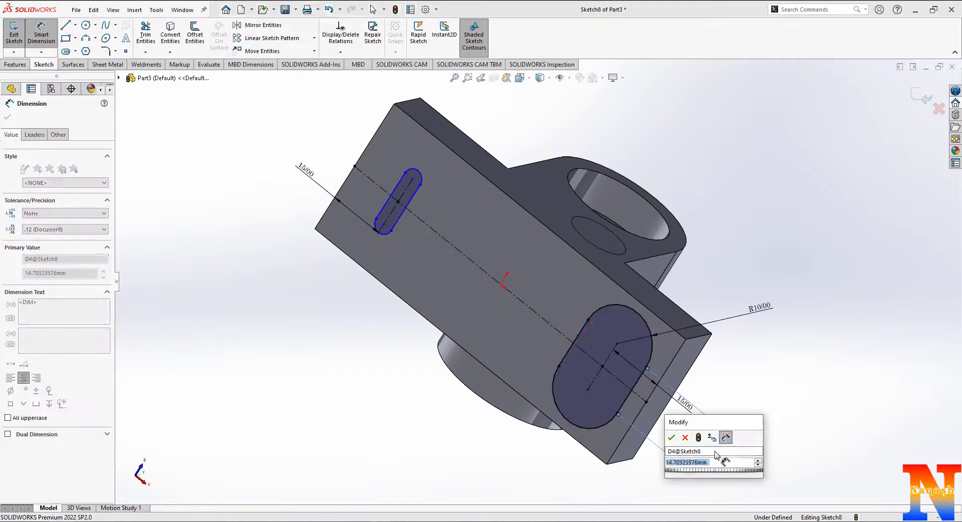
{"action": "type", "text": "12"}
{"action": "key", "text": "Return"}
Dimension the slot at the base's -X end with a 6 mm end radius and a 12 mm straight length
{"action": "left_click", "coordinate": [422, 176]}
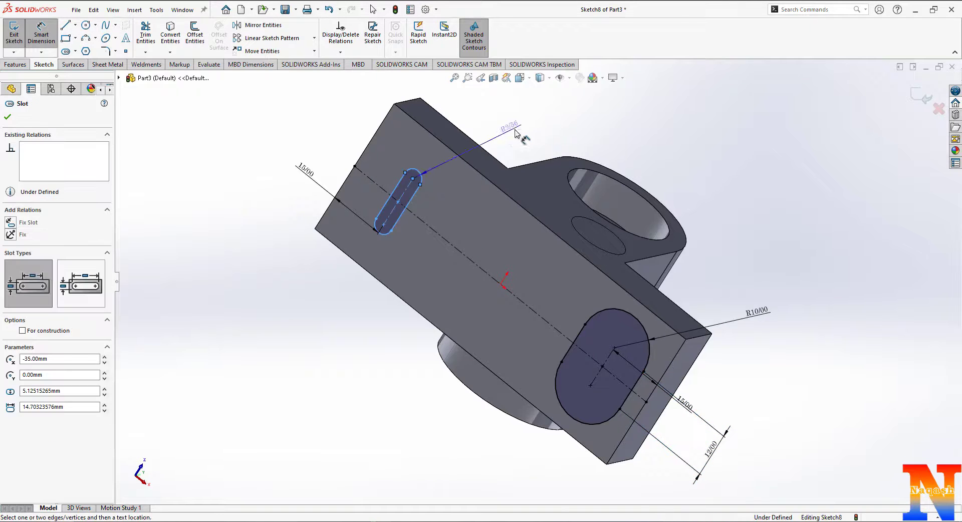
{"action": "left_click", "coordinate": [531, 120]}
{"action": "type", "text": "6"}
{"action": "key", "text": "Return"}
{"action": "left_click", "coordinate": [425, 209]}
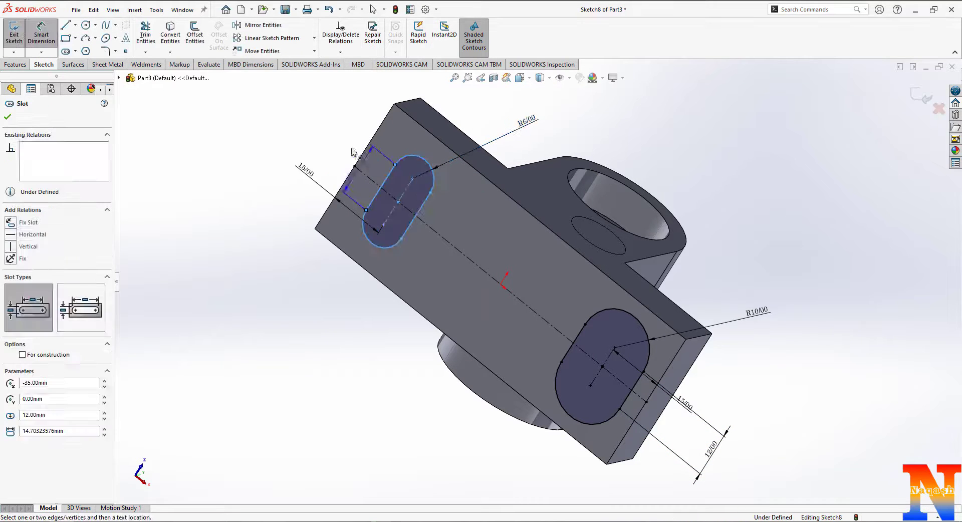
{"action": "left_click", "coordinate": [299, 125]}
{"action": "type", "text": "12"}
{"action": "key", "text": "Return"}
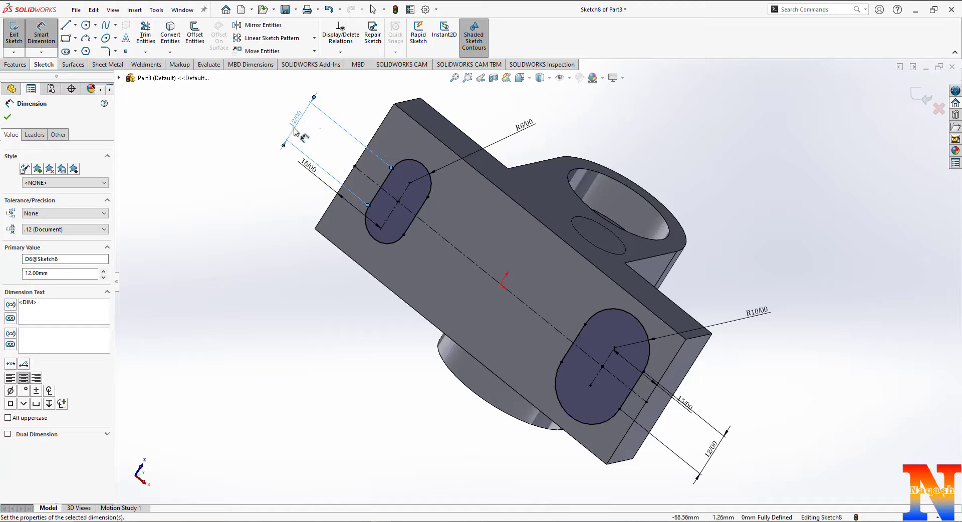
Cut both slots into the base's bottom face as Blind recesses 2 mm deep
{"action": "left_click", "coordinate": [13, 65]}
{"action": "left_click", "coordinate": [149, 35]}
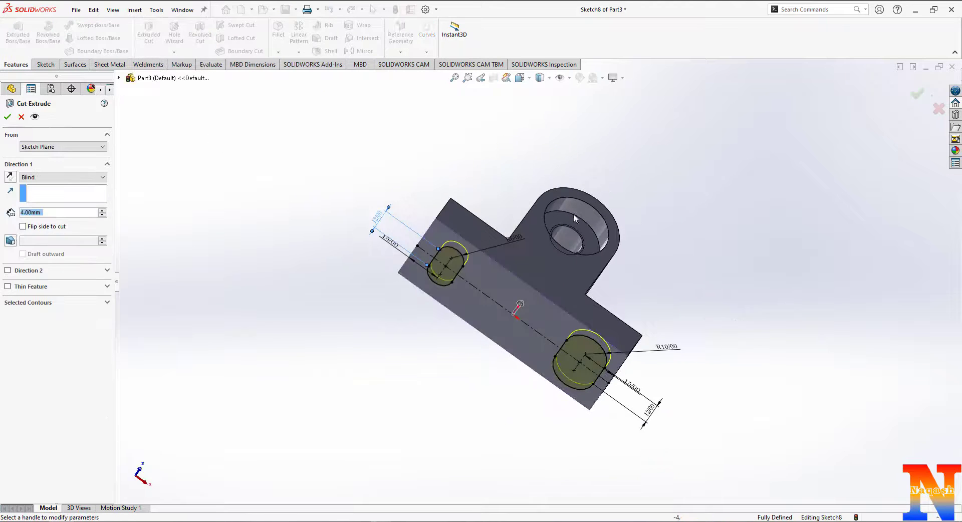
{"action": "scroll", "coordinate": [496, 298], "scroll_direction": "down", "scroll_amount": 2}
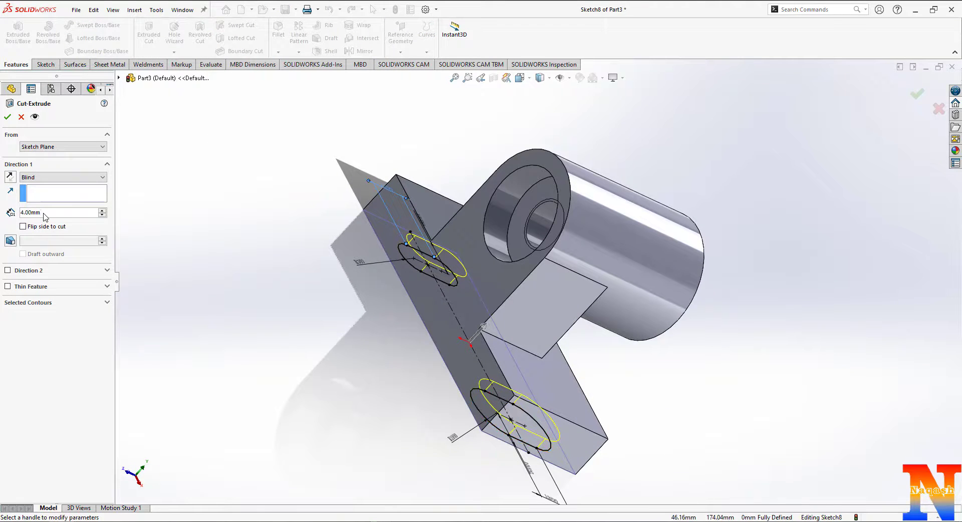
{"action": "type", "text": "2"}
{"action": "key", "text": "Return"}
{"action": "left_click", "coordinate": [8, 117]}
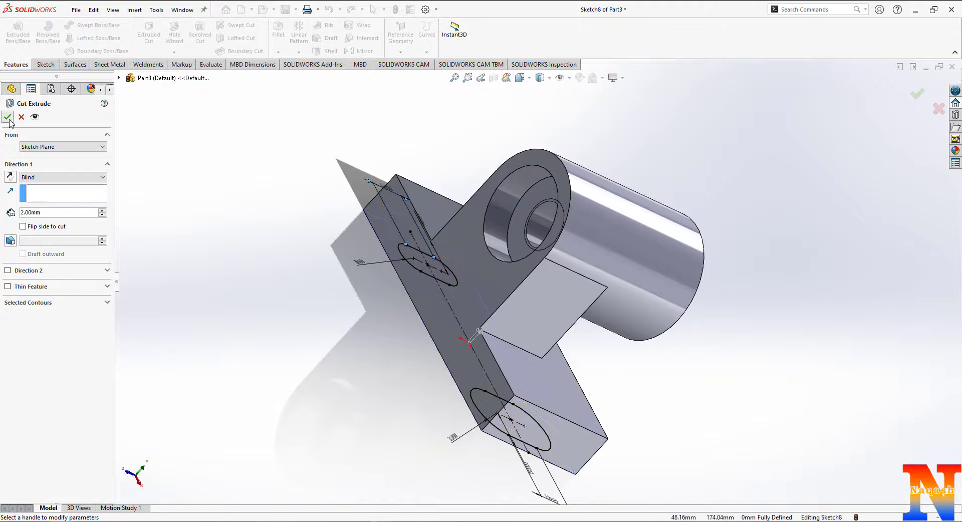
Start a sketch on the larger recess's floor and draw a centered vertical slot about 15.4 mm between arc centers and 4.8 mm wide
{"action": "mouse_move", "coordinate": [397, 290]}
{"action": "middle_mouse_down"}
{"action": "mouse_move", "coordinate": [496, 301]}
{"action": "mouse_move", "coordinate": [611, 395]}
{"action": "middle_mouse_up"}
{"action": "left_click", "coordinate": [611, 395]}
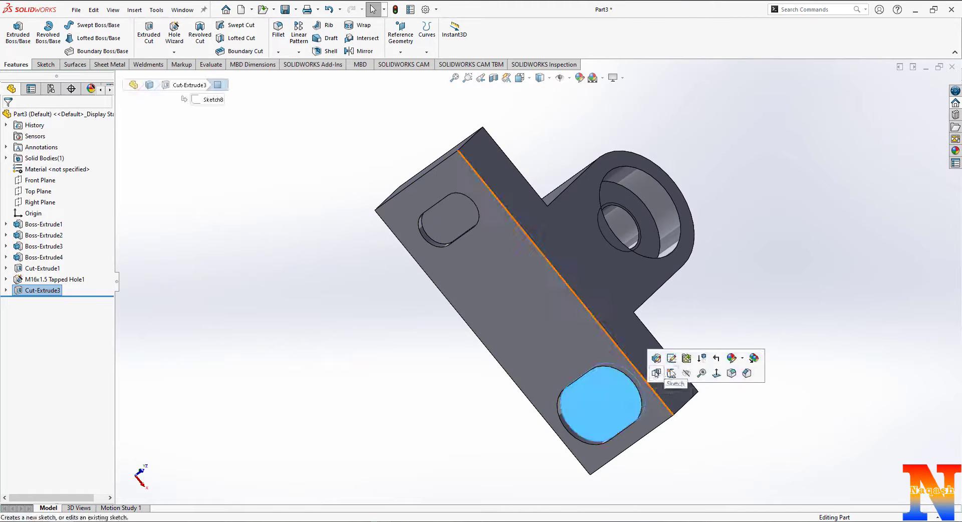
{"action": "left_click", "coordinate": [699, 368]}
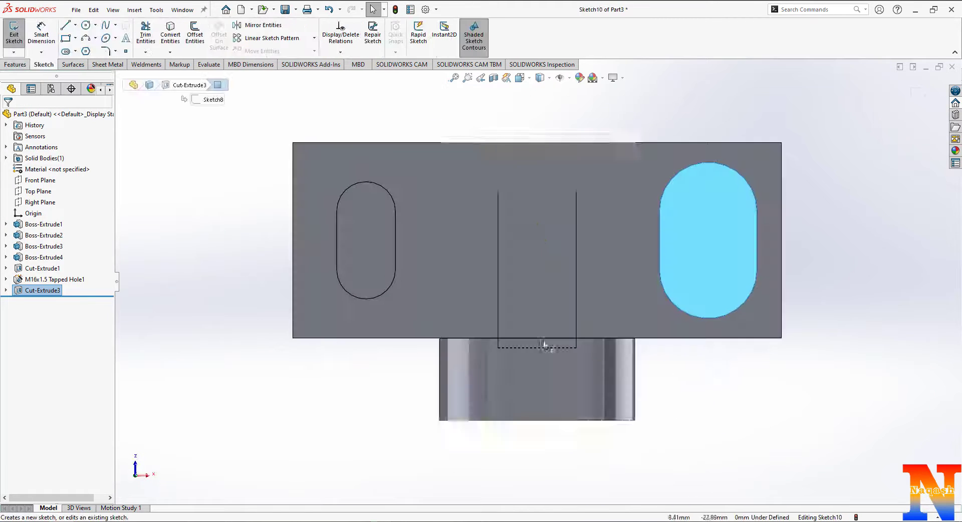
{"action": "left_click", "coordinate": [66, 51]}
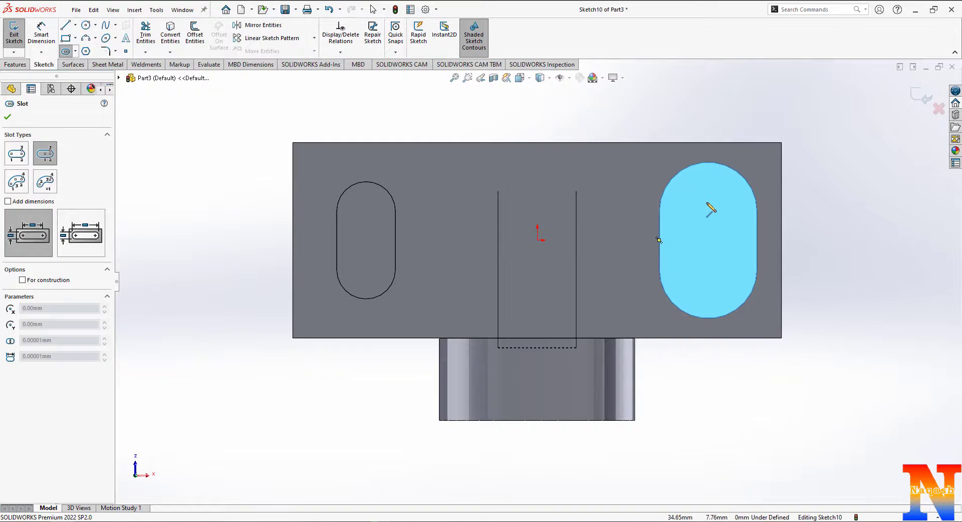
{"action": "left_click", "coordinate": [708, 240]}
{"action": "left_click", "coordinate": [708, 278]}
{"action": "left_click", "coordinate": [720, 271]}
Dimension the inner slot with a 4 mm end radius and a 12 mm straight length
{"action": "left_click", "coordinate": [43, 35]}
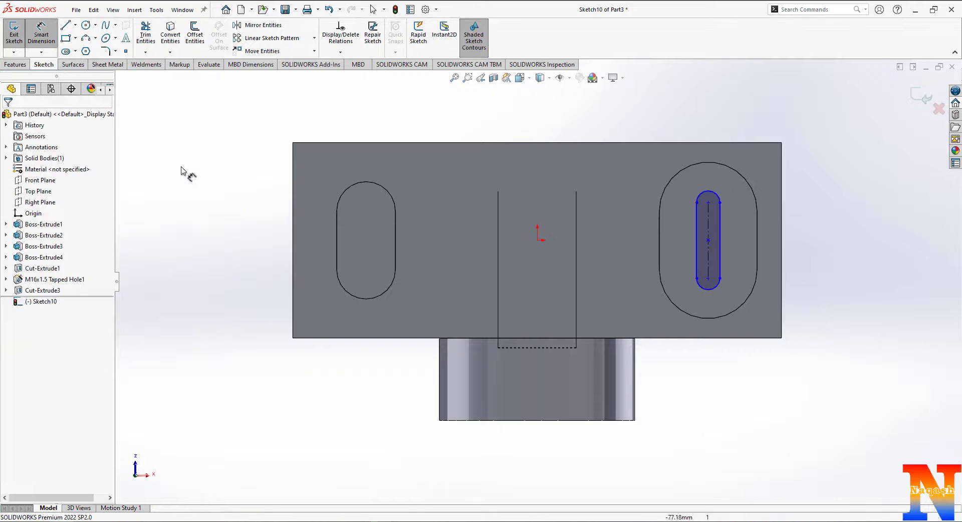
{"action": "left_click", "coordinate": [710, 201]}
{"action": "left_click", "coordinate": [773, 110]}
{"action": "type", "text": "4"}
{"action": "key", "text": "Return"}
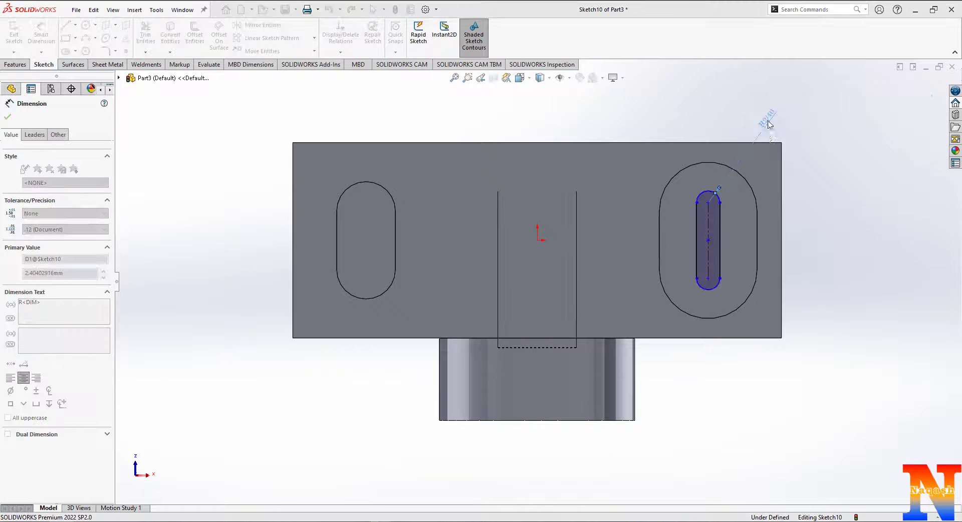
{"action": "left_click", "coordinate": [728, 228]}
{"action": "left_click", "coordinate": [817, 239]}
{"action": "type", "text": "12"}
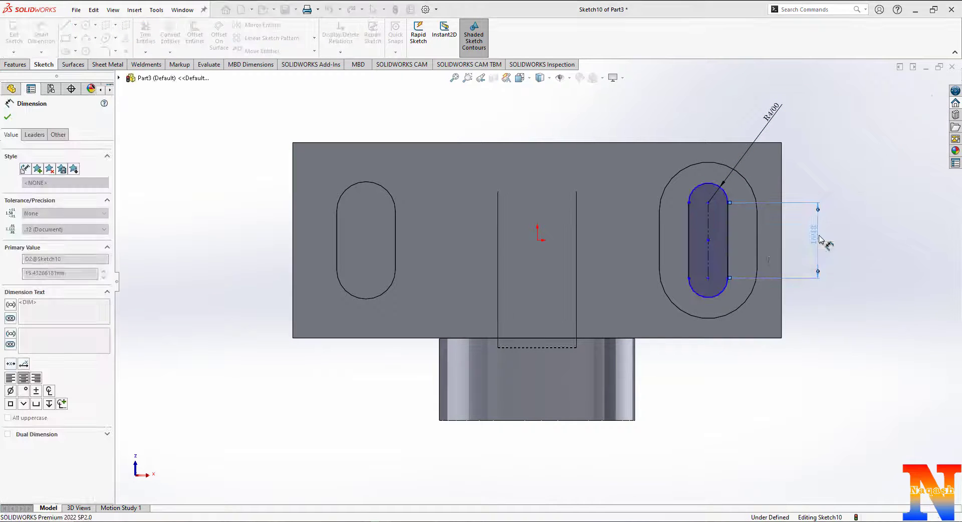
{"action": "key", "text": "Return"}
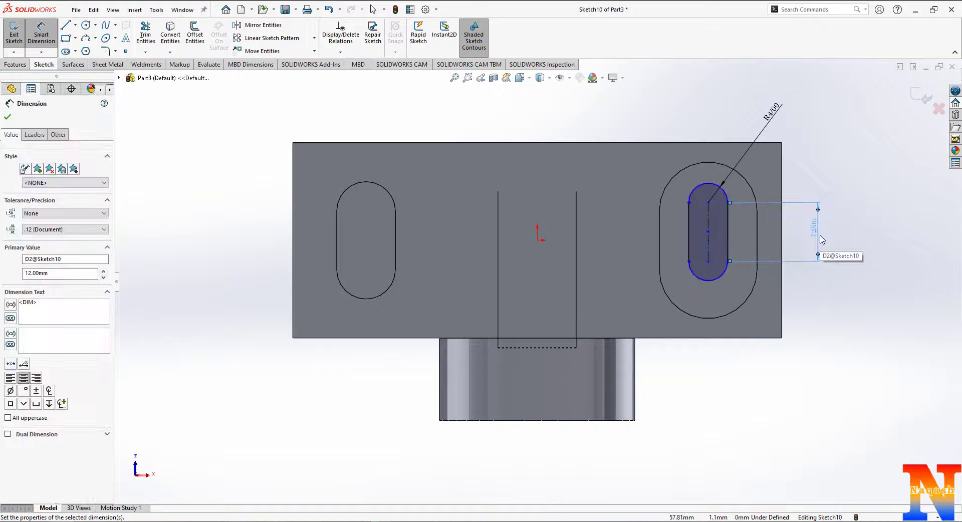
Dimension the inner slot's center 6 mm vertically from the lower endpoint of the larger recess's straight edge
{"action": "left_click", "coordinate": [708, 234]}
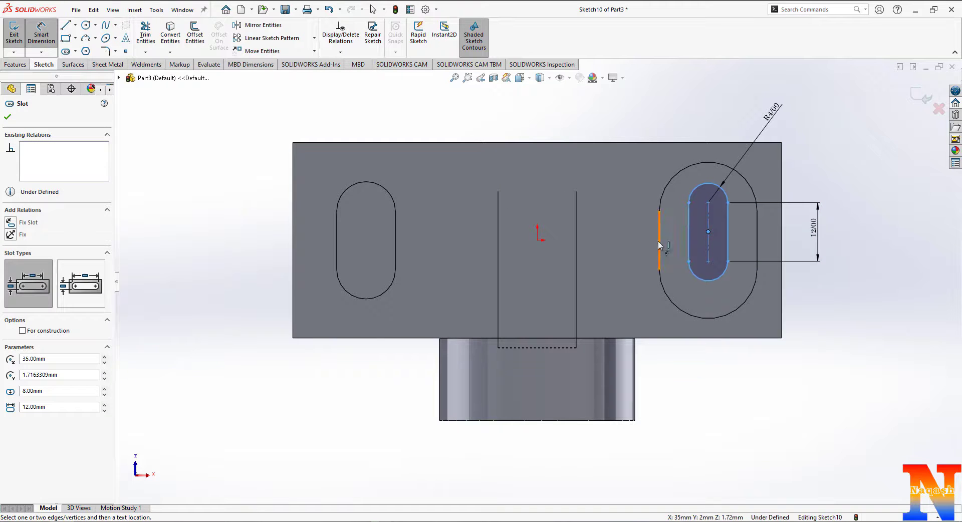
{"action": "left_click", "coordinate": [658, 270]}
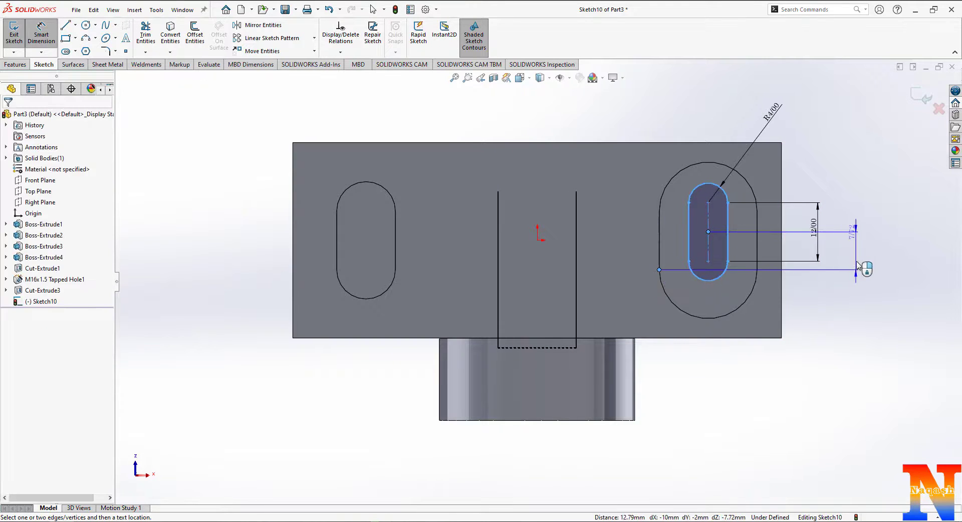
{"action": "left_click", "coordinate": [858, 268]}
{"action": "type", "text": "6"}
{"action": "key", "text": "Return"}
{"action": "left_click", "coordinate": [869, 281]}
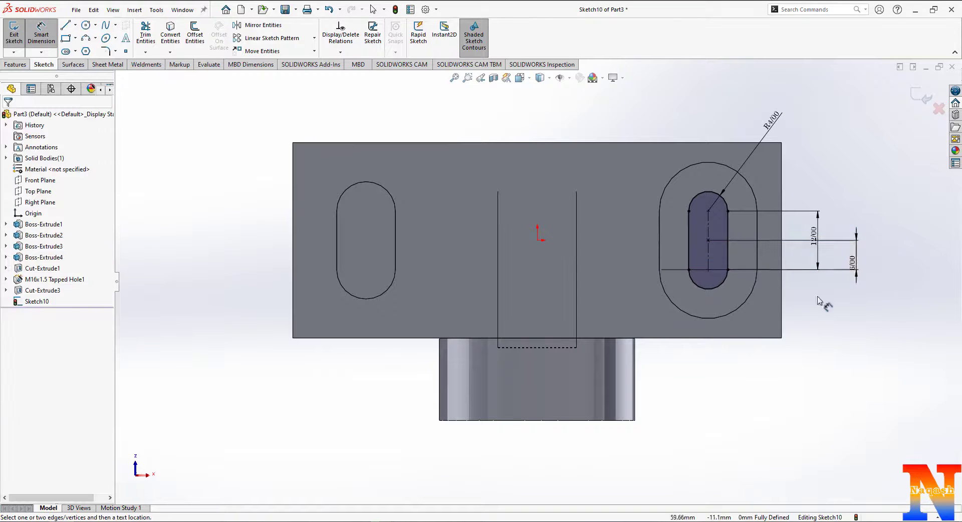
Cut the inner slot into the larger recess's floor with a Blind depth of 2 mm
{"action": "left_click", "coordinate": [16, 65]}
{"action": "left_click", "coordinate": [146, 35]}
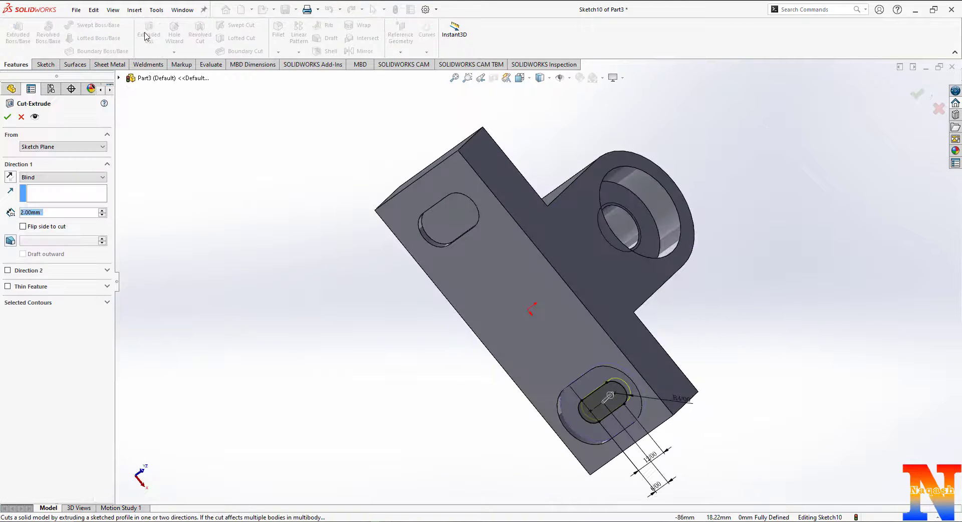
{"action": "left_click", "coordinate": [8, 117]}
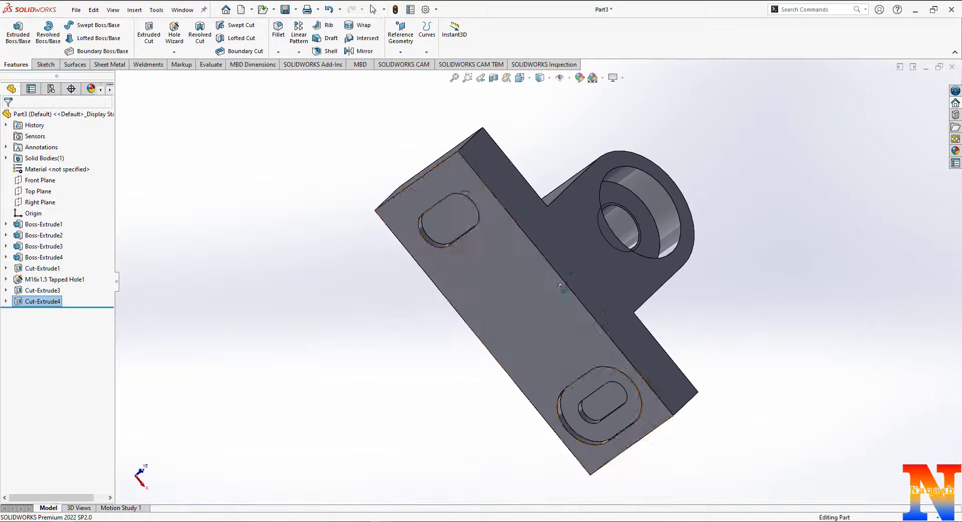
{"action": "middle_click_drag", "start_coordinate": [516, 301], "coordinate": [455, 275]}
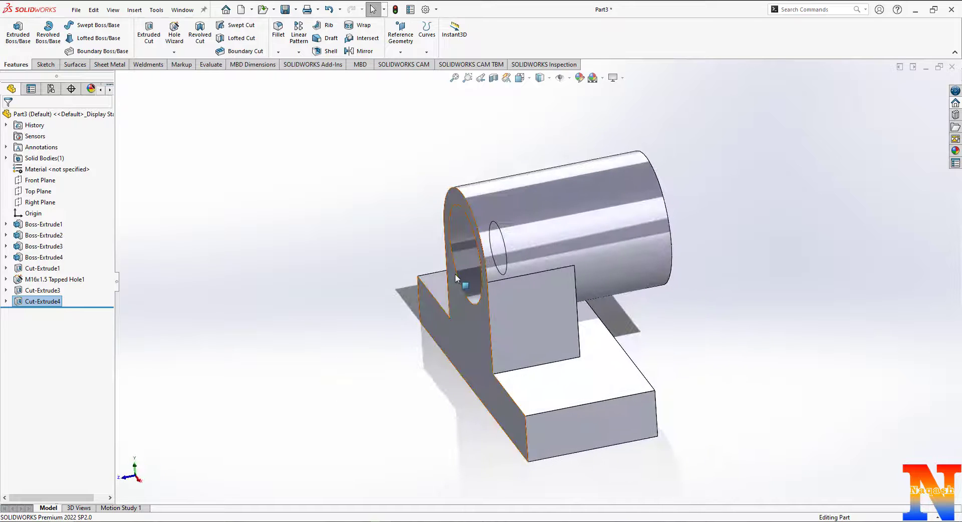
Display the part with hidden lines visible and compare it with the PDF drawing in Adobe Reader
{"action": "left_click", "coordinate": [540, 77]}
{"action": "left_click", "coordinate": [541, 134]}
{"action": "left_click", "coordinate": [520, 78]}
{"action": "left_click", "coordinate": [524, 92]}
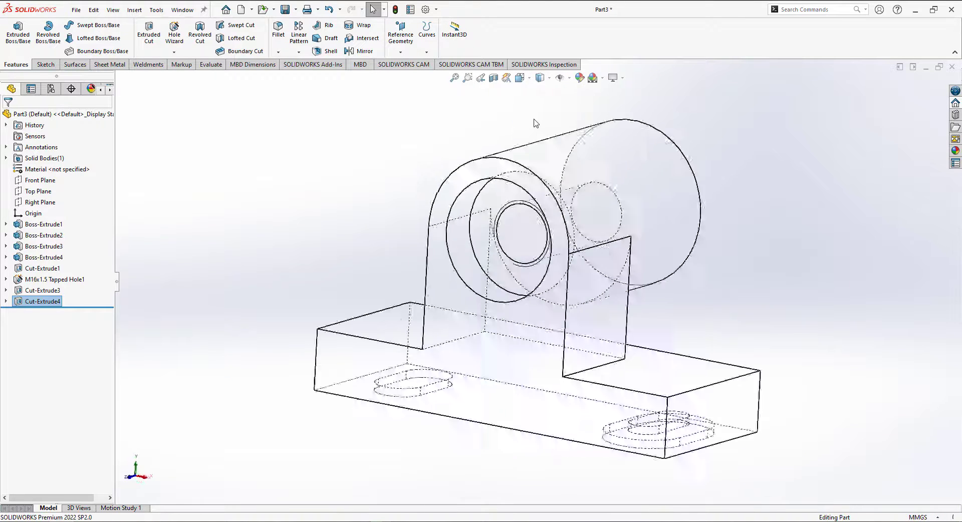
{"action": "key", "text": "alt+Tab"}
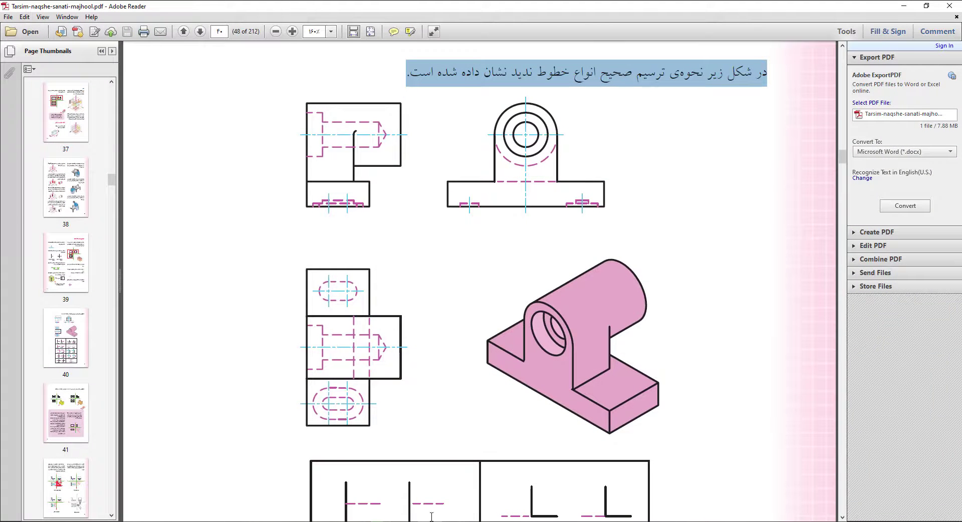
{"action": "key", "text": "alt+Tab"}
Orient the part to the Right view and compare its hidden lines with the side view in the PDF drawing
{"action": "left_click", "coordinate": [532, 80]}
{"action": "left_click", "coordinate": [536, 105]}
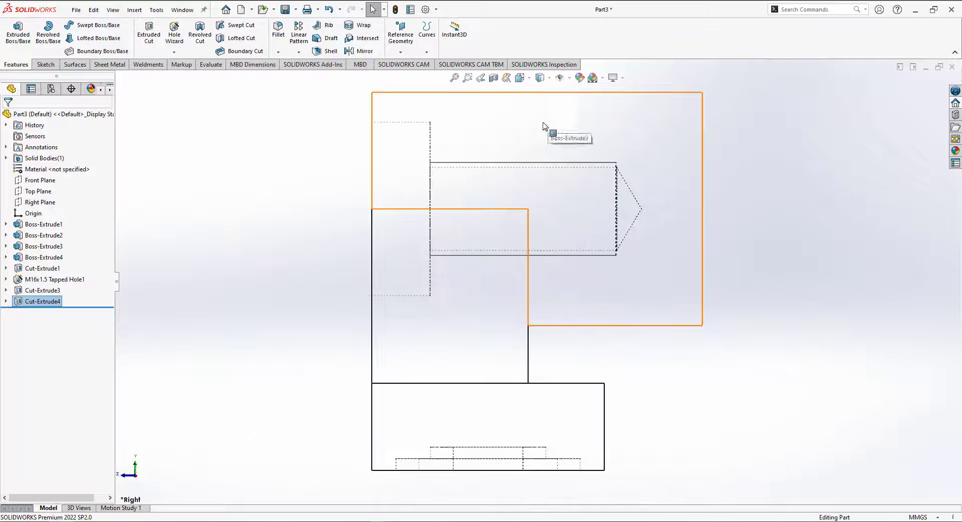
{"action": "key", "text": "alt+Tab"}
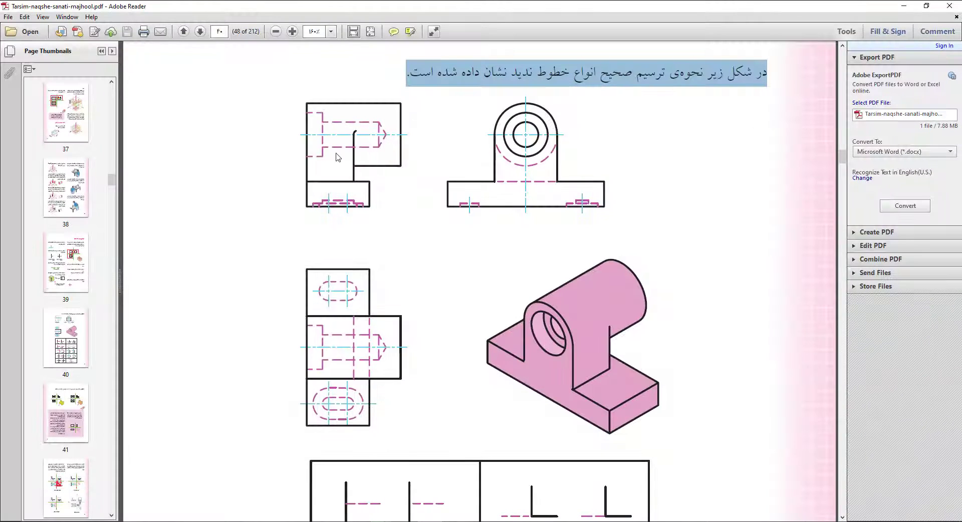
{"action": "key", "text": "alt+Tab"}
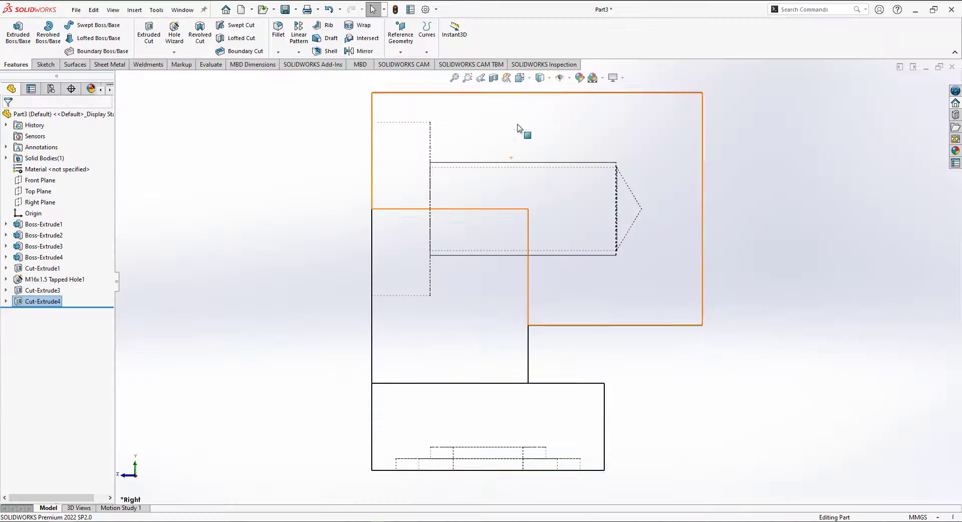
Orient the part to the Top view and compare the hole and slotted recesses with the PDF's plan view
{"action": "left_click", "coordinate": [520, 78]}
{"action": "left_click", "coordinate": [537, 106]}
{"action": "key", "text": "alt+Tab"}
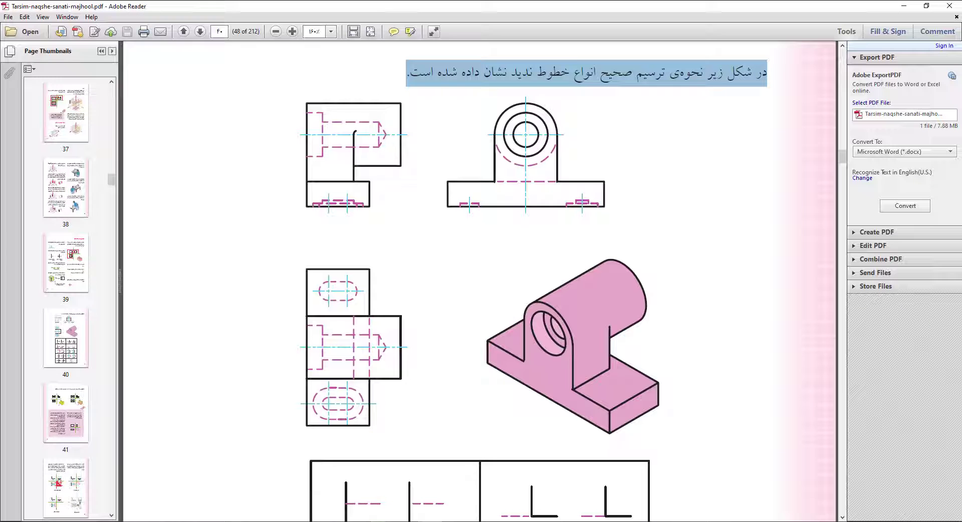
{"action": "key", "text": "alt+Tab"}
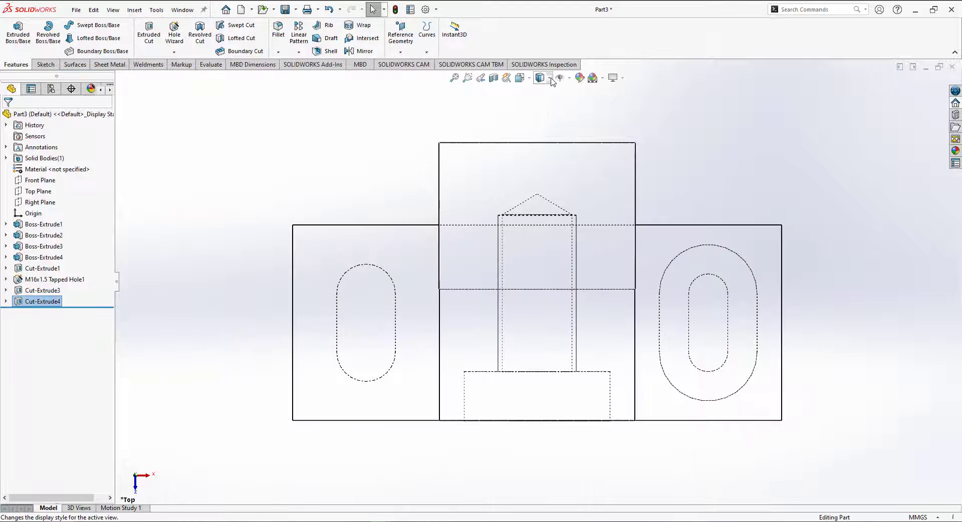
Return the part to the Shaded With Edges display style in the Isometric view
{"action": "left_click", "coordinate": [543, 95]}
{"action": "left_click", "coordinate": [520, 79]}
{"action": "left_click", "coordinate": [575, 105]}
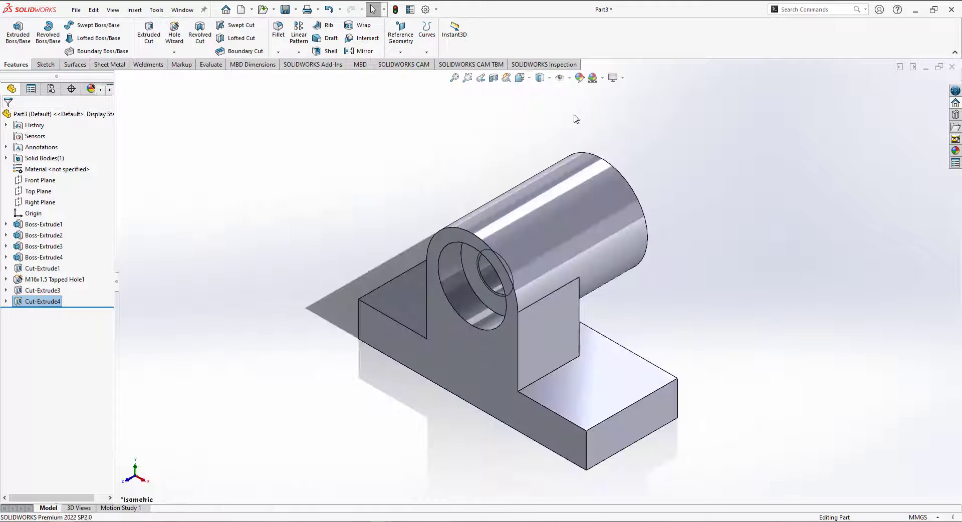